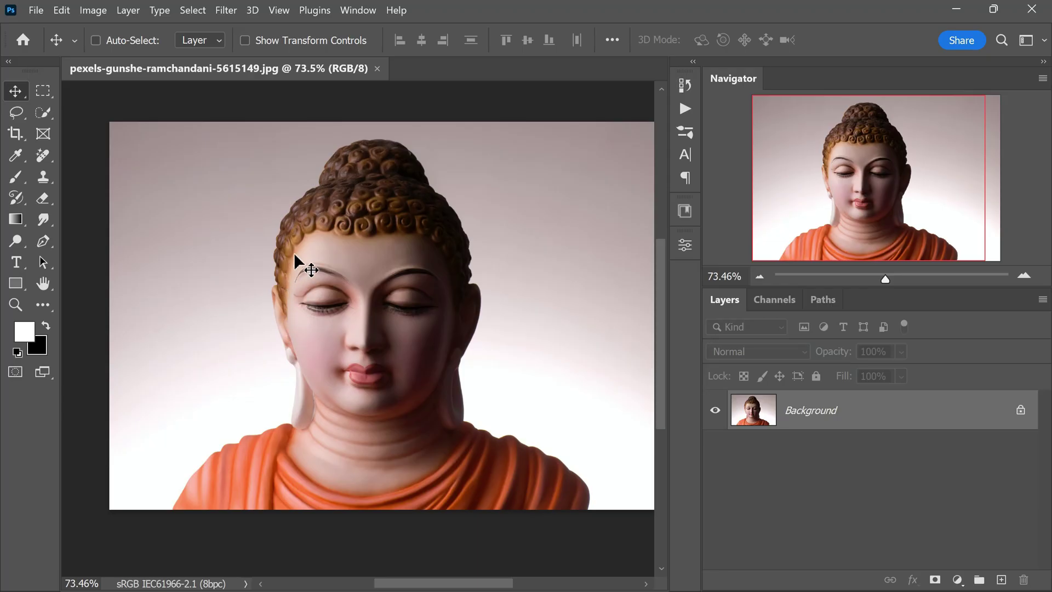
# Zoom the opened Buddha statue photo to about 73%.
pyautogui.scroll(-2, 364, 328)
pyautogui.scroll(2, 305, 298)
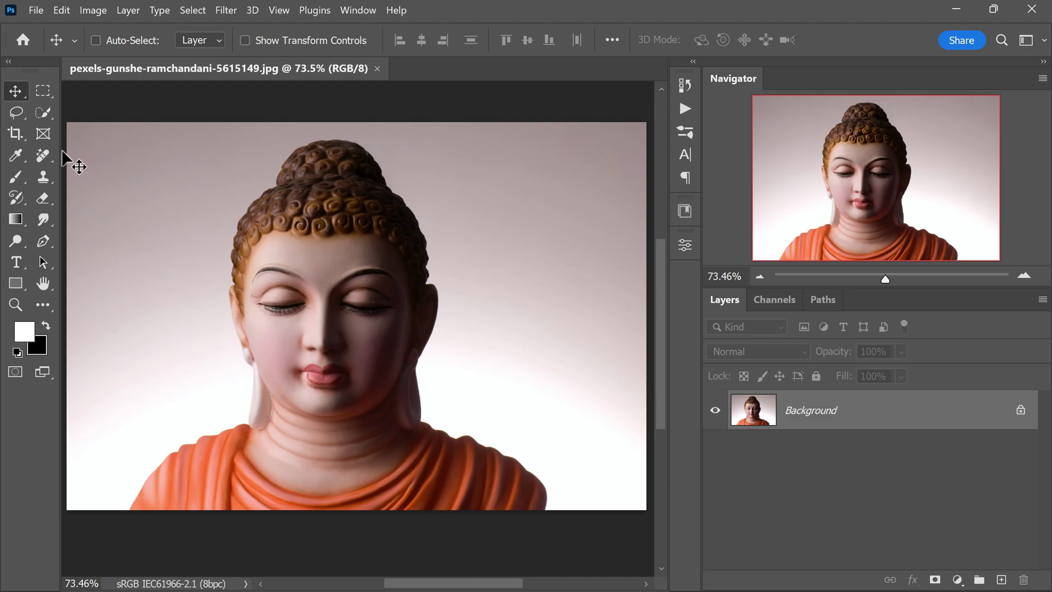
# Switch to the Object Selection Tool with Select Subject processing set to Cloud.
pyautogui.click(46, 113)
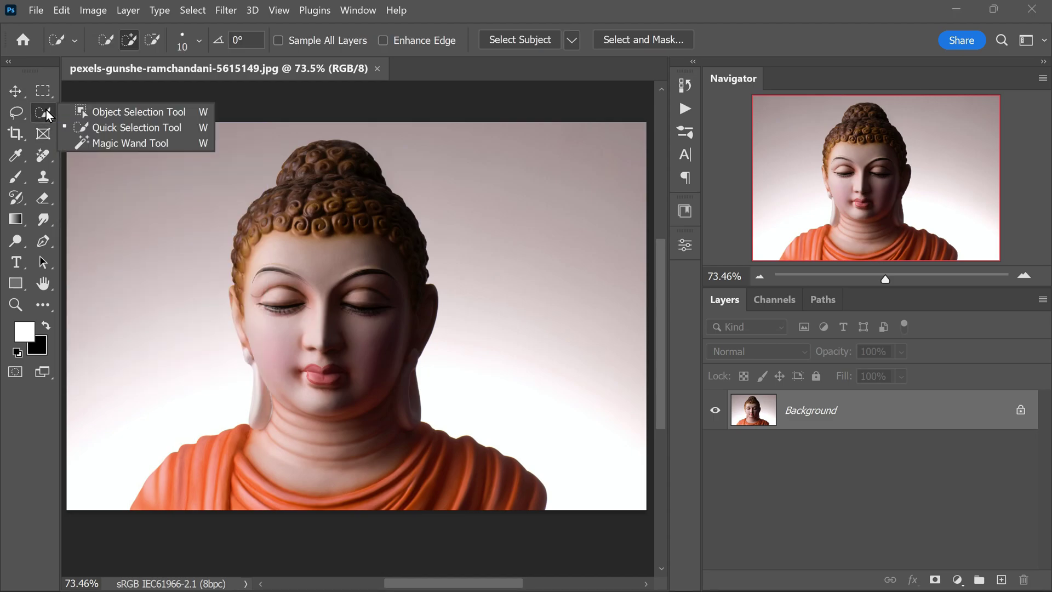
pyautogui.click(69, 111)
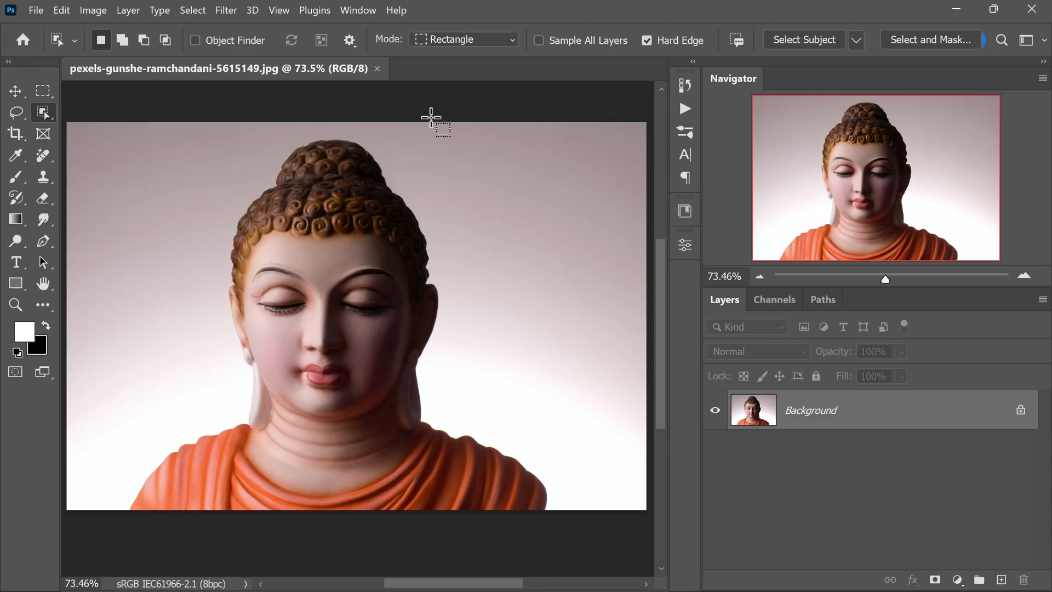
pyautogui.click(856, 40)
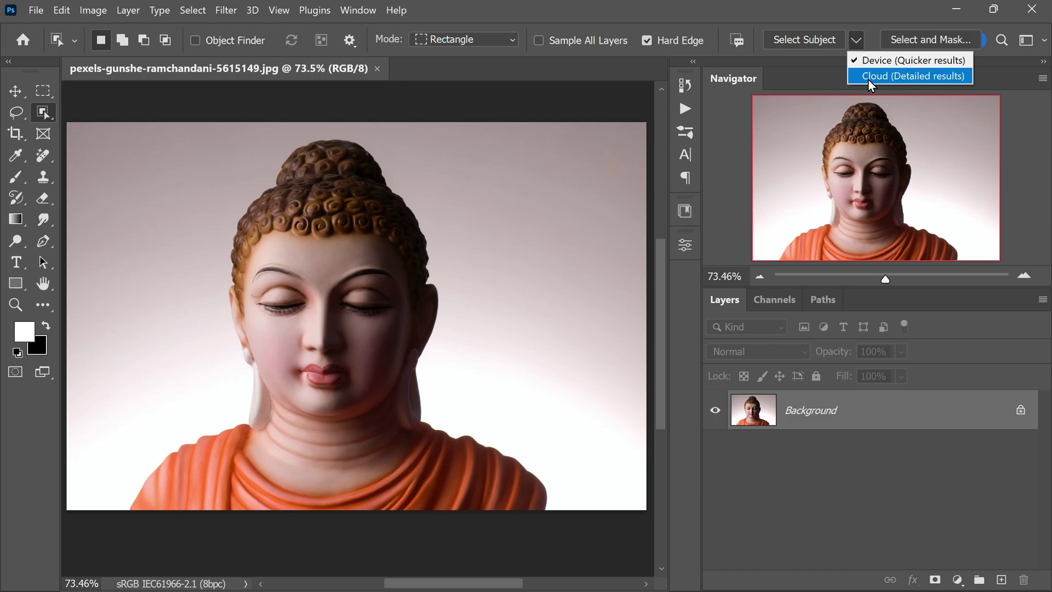
pyautogui.click(868, 78)
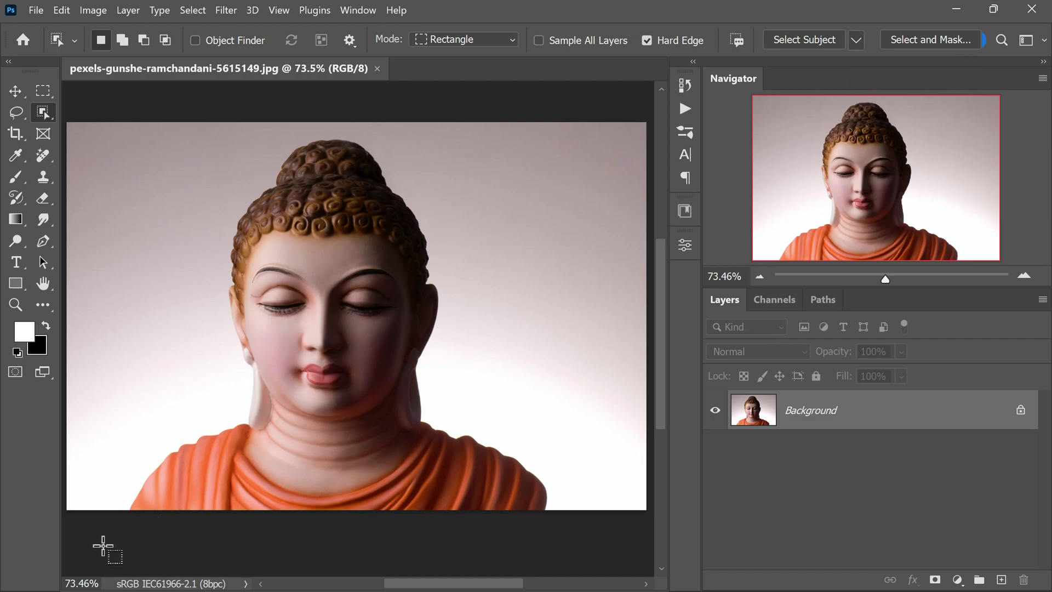
# Box-select the statue, copy it to a new Layer 1, then target Background.
pyautogui.moveTo(122, 532); pyautogui.dragTo(547, 125)
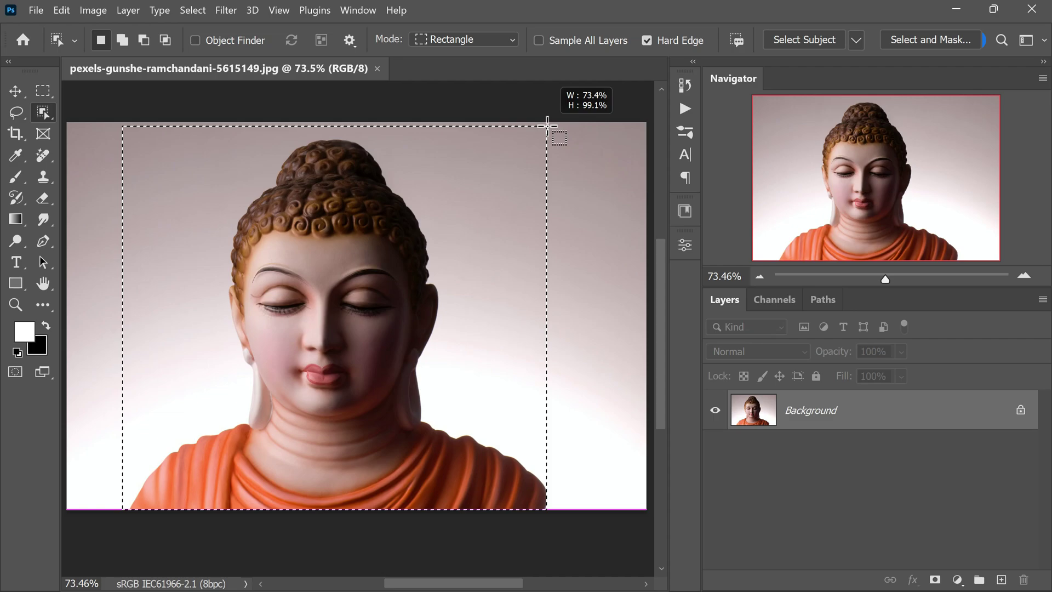
pyautogui.moveTo(546, 125); pyautogui.dragTo(547, 126)
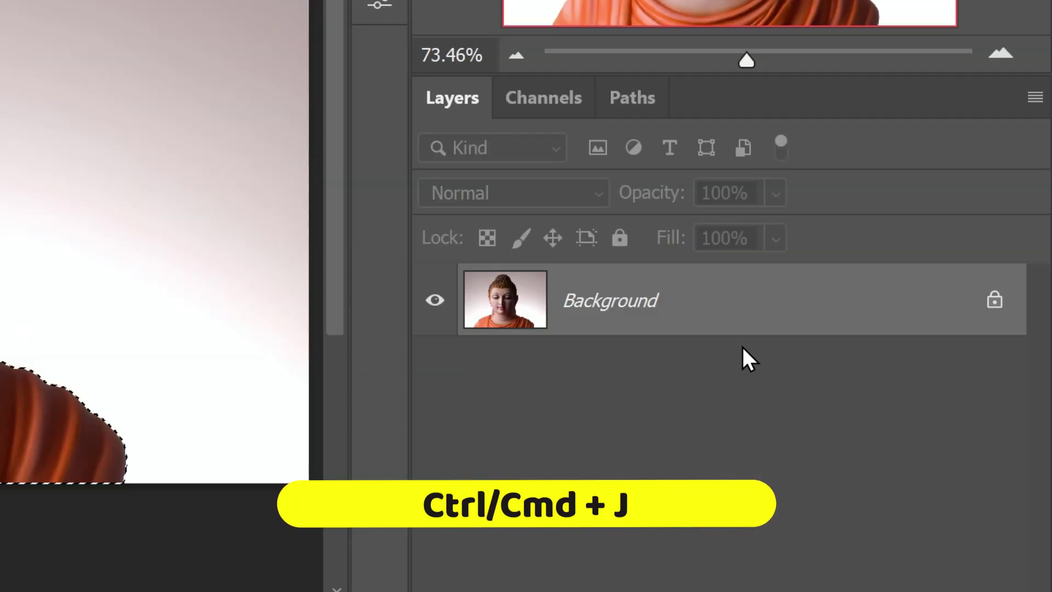
pyautogui.hotkey('ctrl', 'j')
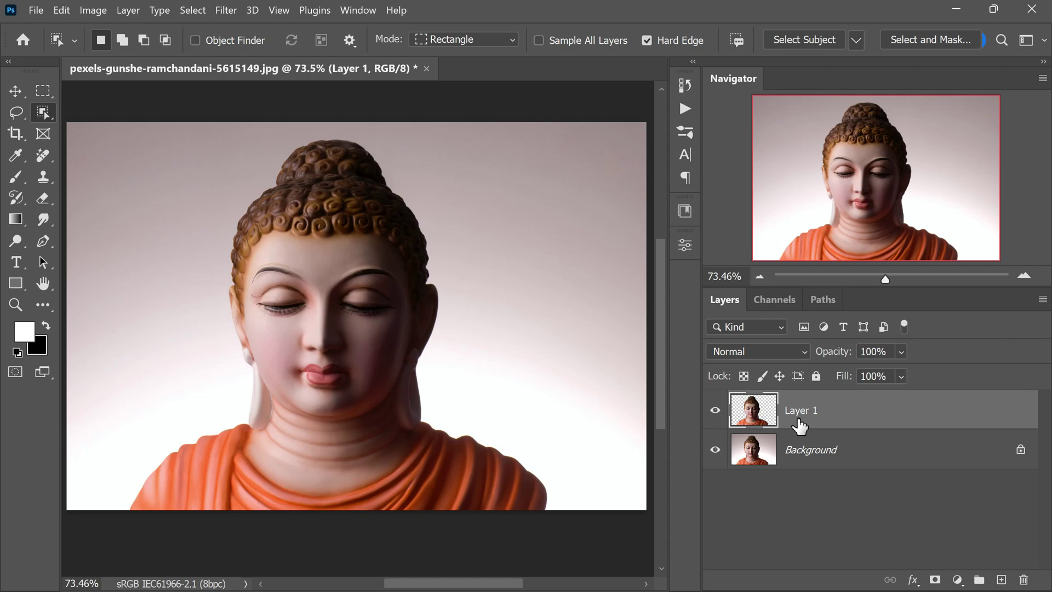
pyautogui.click(820, 454)
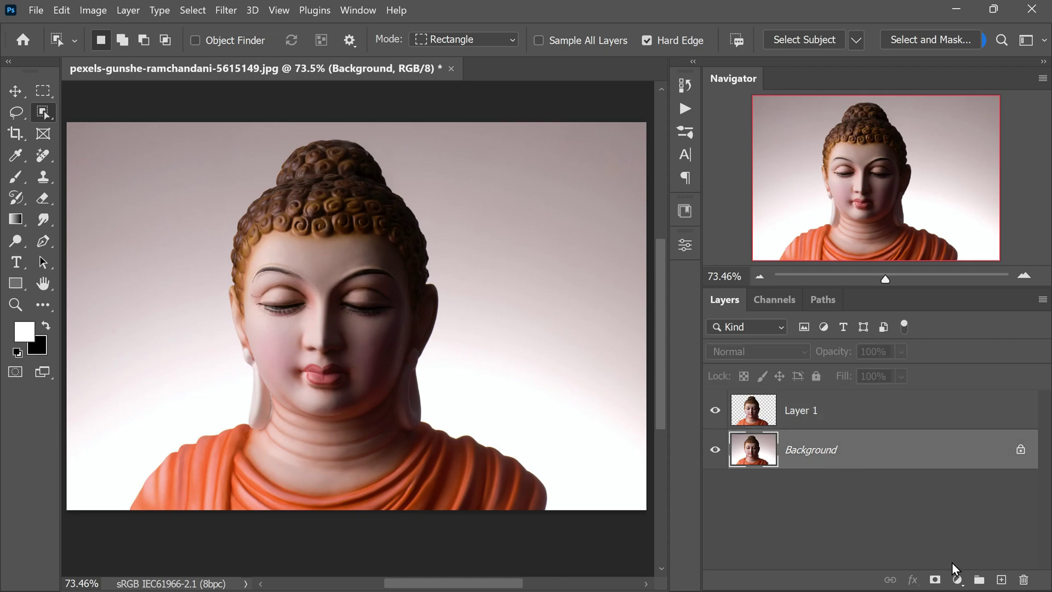
# Add a very dark red (#1f0202) Solid Color fill layer above Background, then select Layer 1.
pyautogui.click(956, 580)
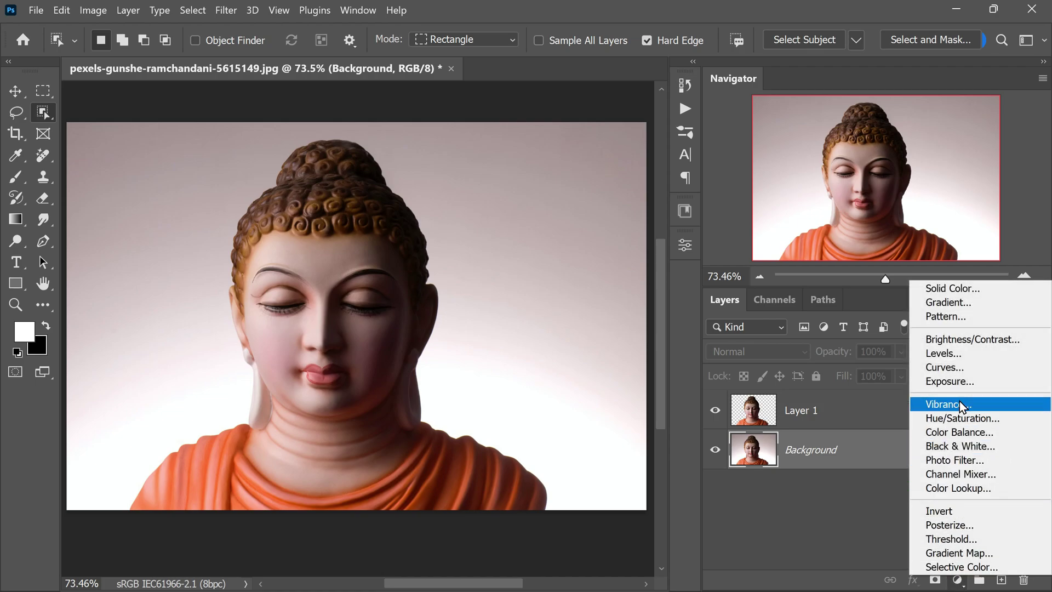
pyautogui.click(992, 292)
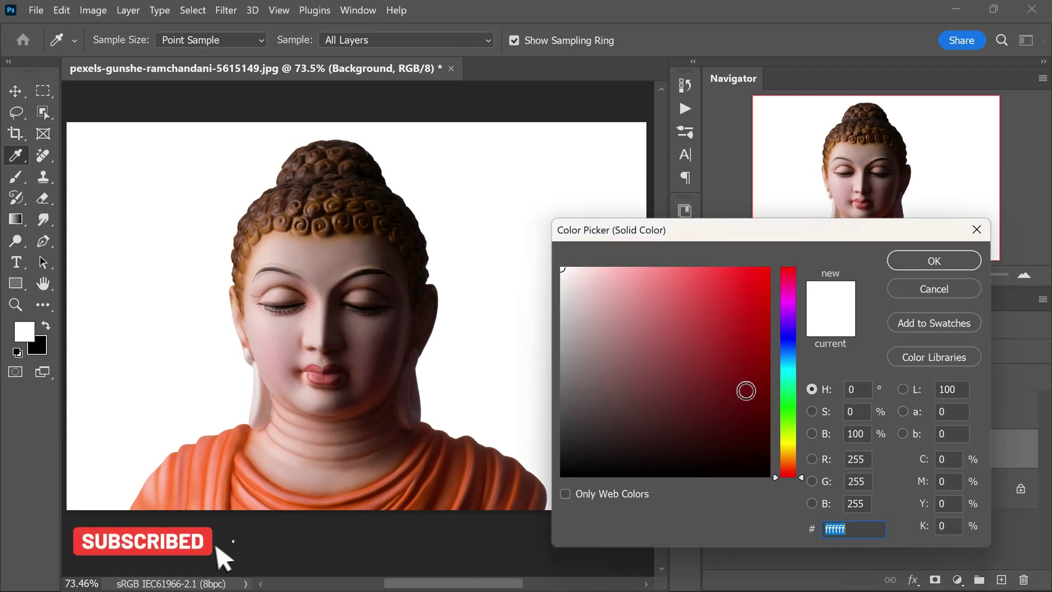
pyautogui.write('350505')
pyautogui.moveTo(757, 445)
pyautogui.mouseDown()
pyautogui.moveTo(763, 472)
pyautogui.moveTo(754, 450)
pyautogui.mouseUp()
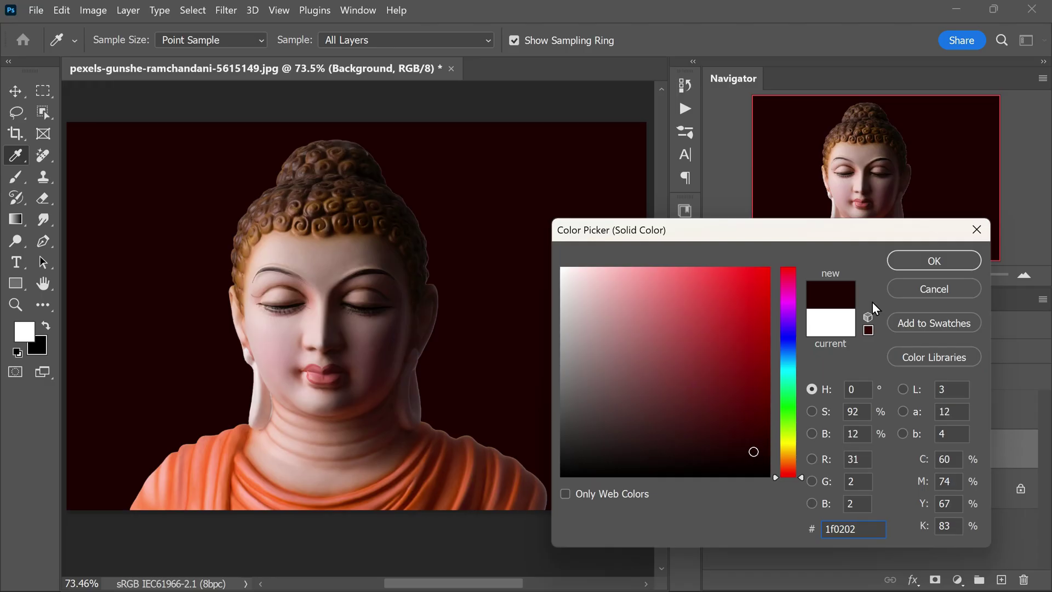
pyautogui.click(898, 257)
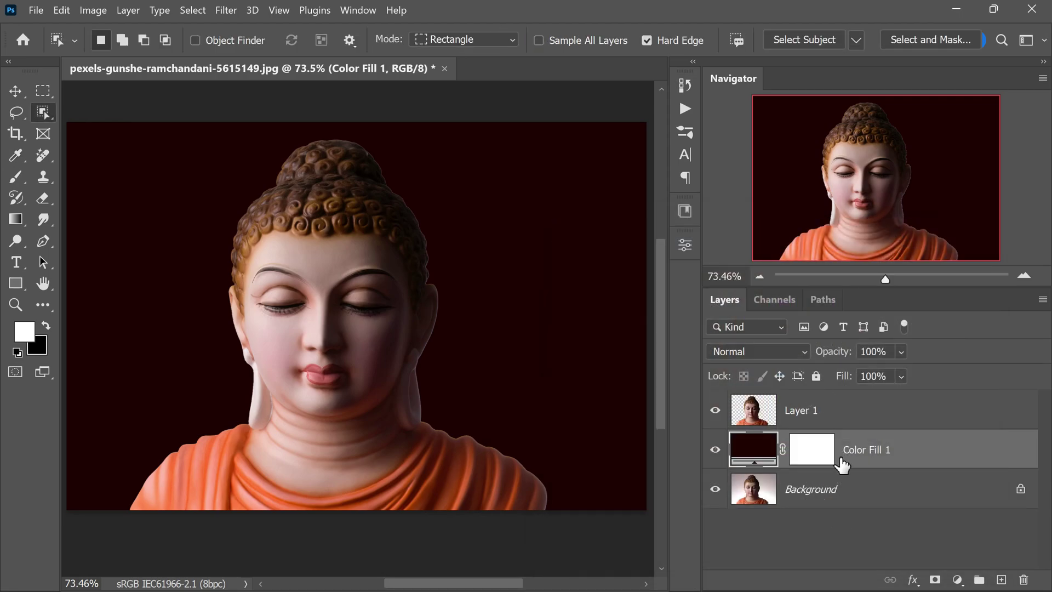
pyautogui.click(816, 422)
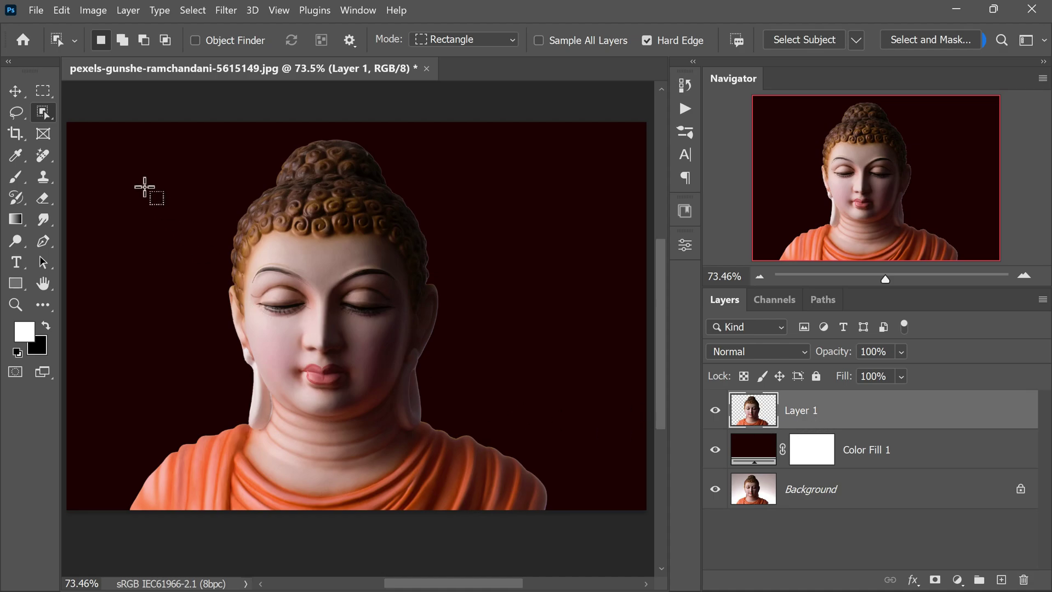
# Apply Image > Adjustments > Black & White at default settings to Layer 1.
pyautogui.click(93, 11)
pyautogui.moveTo(208, 48)
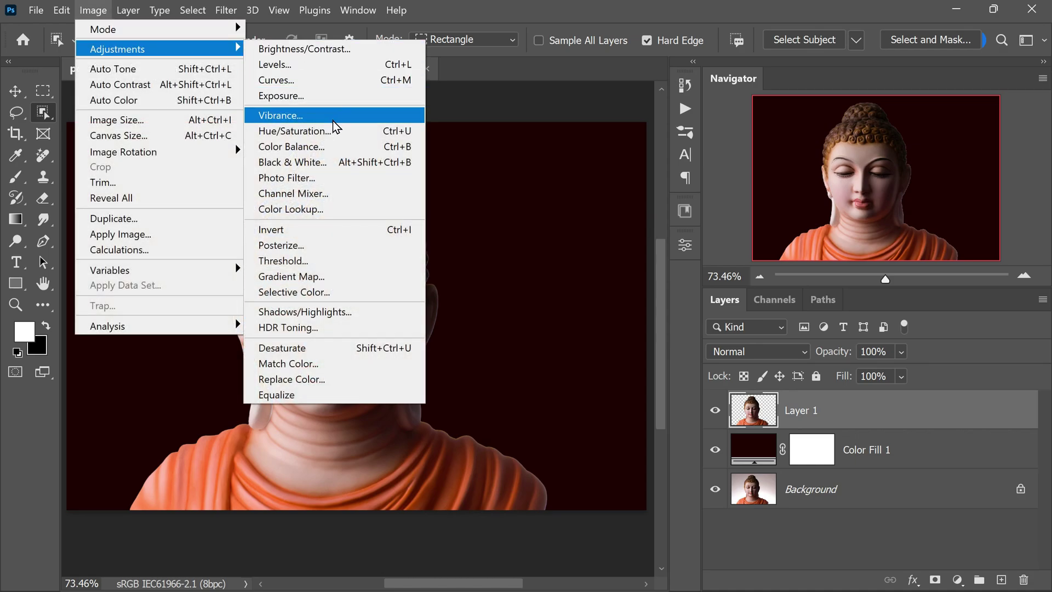
pyautogui.click(330, 163)
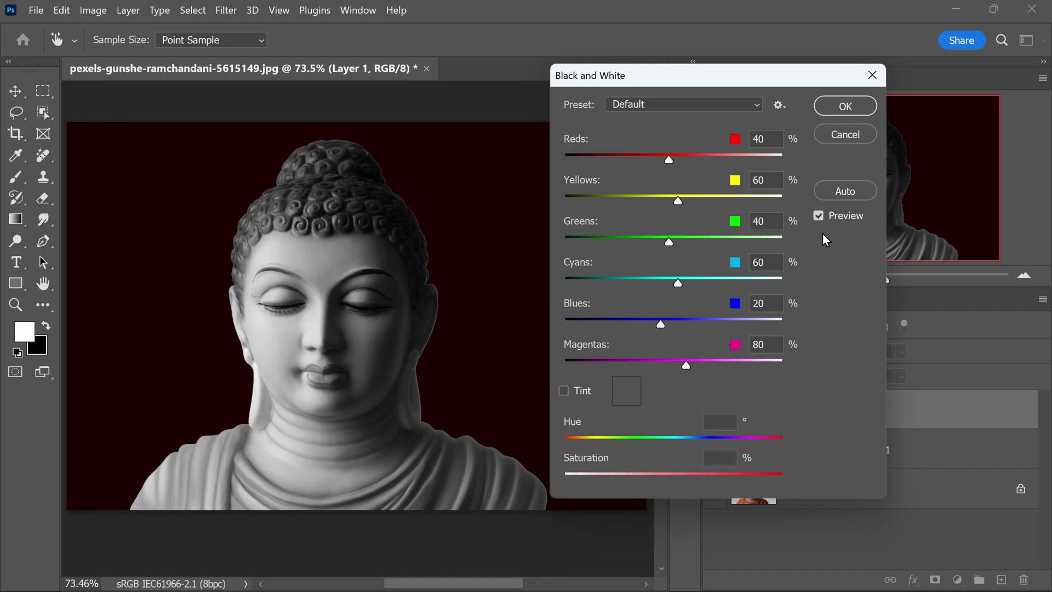
pyautogui.click(833, 106)
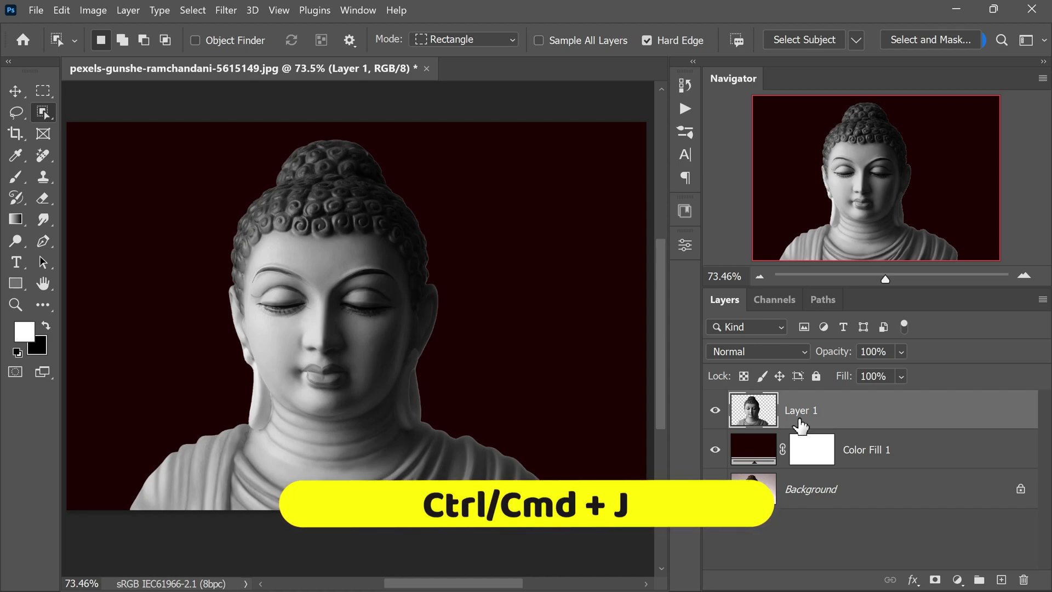
# Duplicate the grey statue layer, set the copy to Difference blending and invert it.
pyautogui.hotkey('ctrl', 'j')
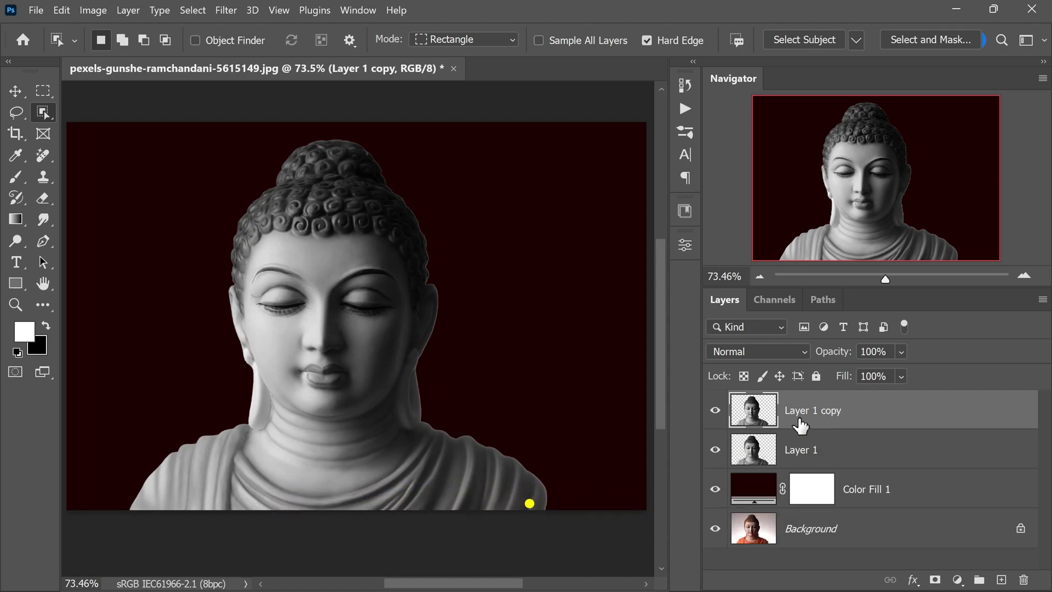
pyautogui.click(794, 352)
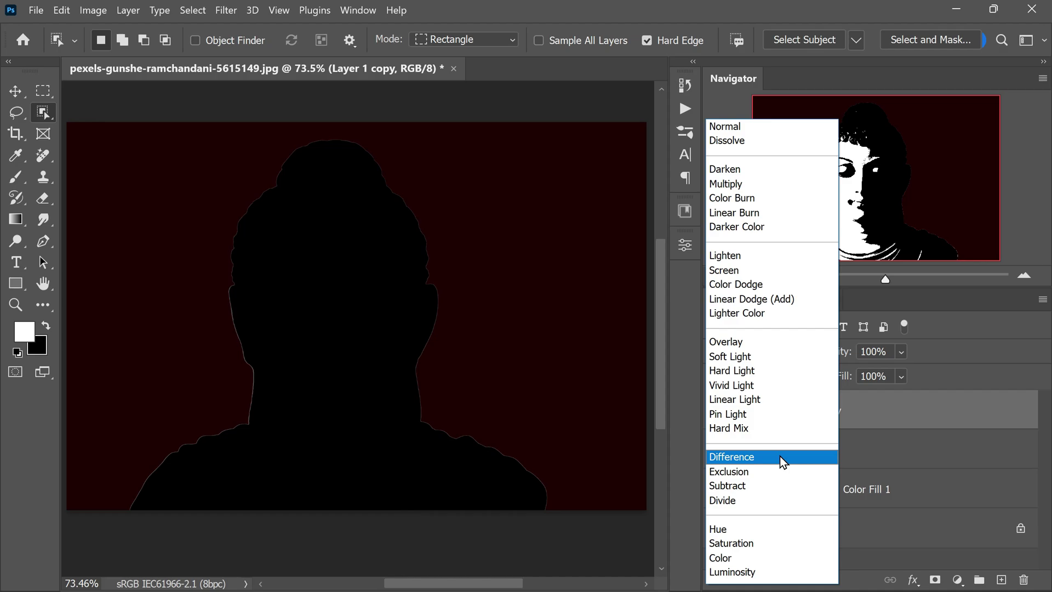
pyautogui.click(780, 458)
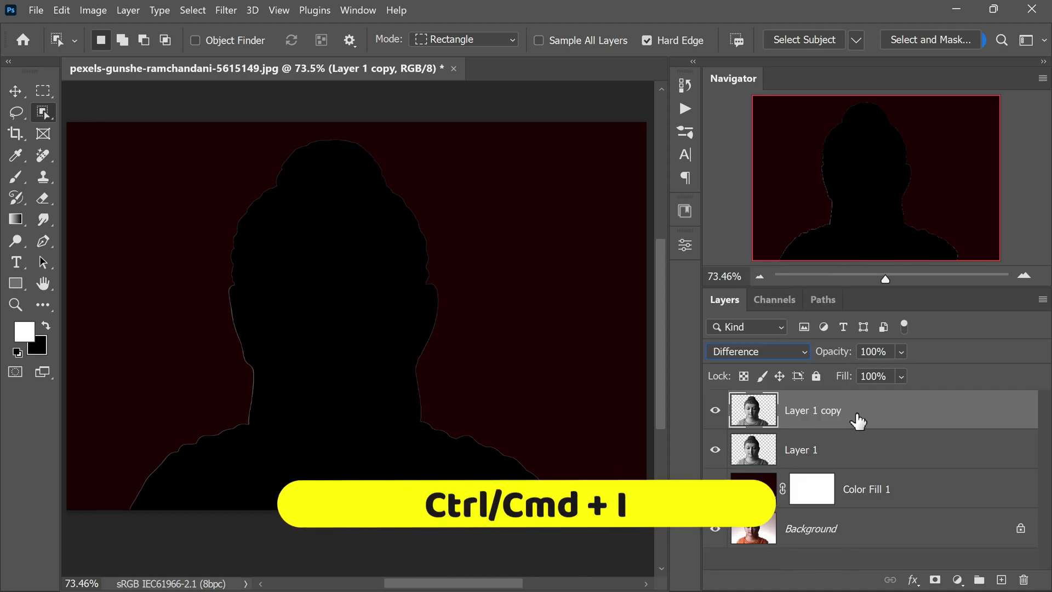
pyautogui.hotkey('ctrl', 'i')
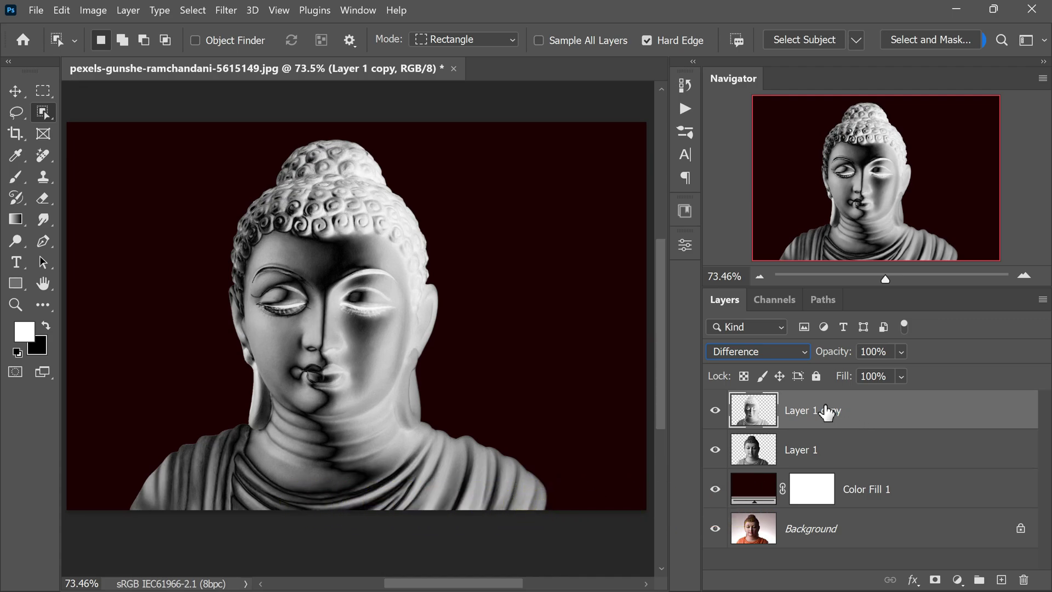
# Merge both statue layers into a single Layer 1 copy.
pyautogui.keyDown('shift'); pyautogui.click(815, 445); pyautogui.keyUp('shift')
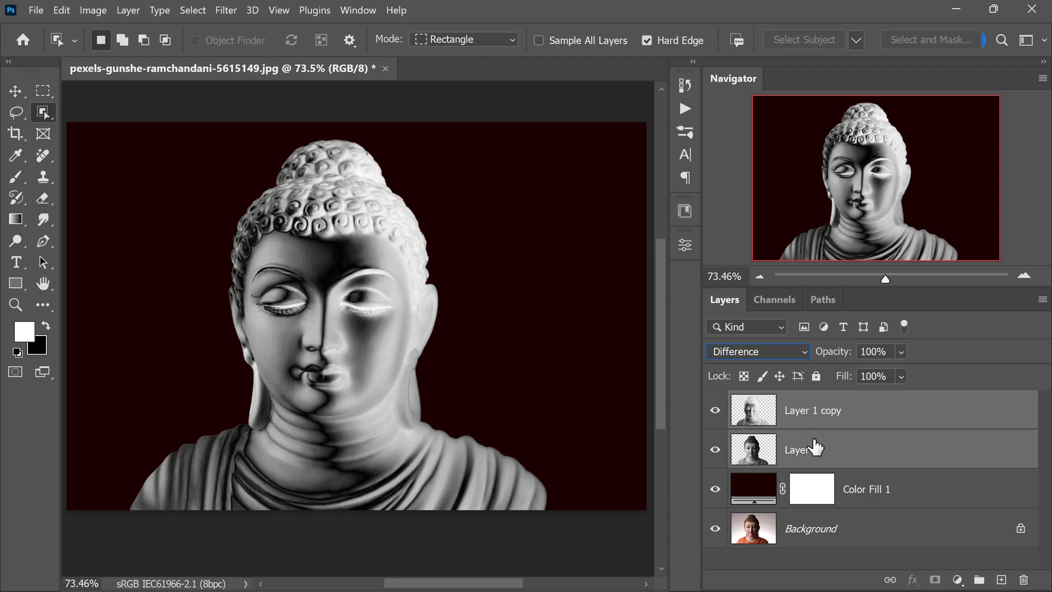
pyautogui.rightClick(814, 442)
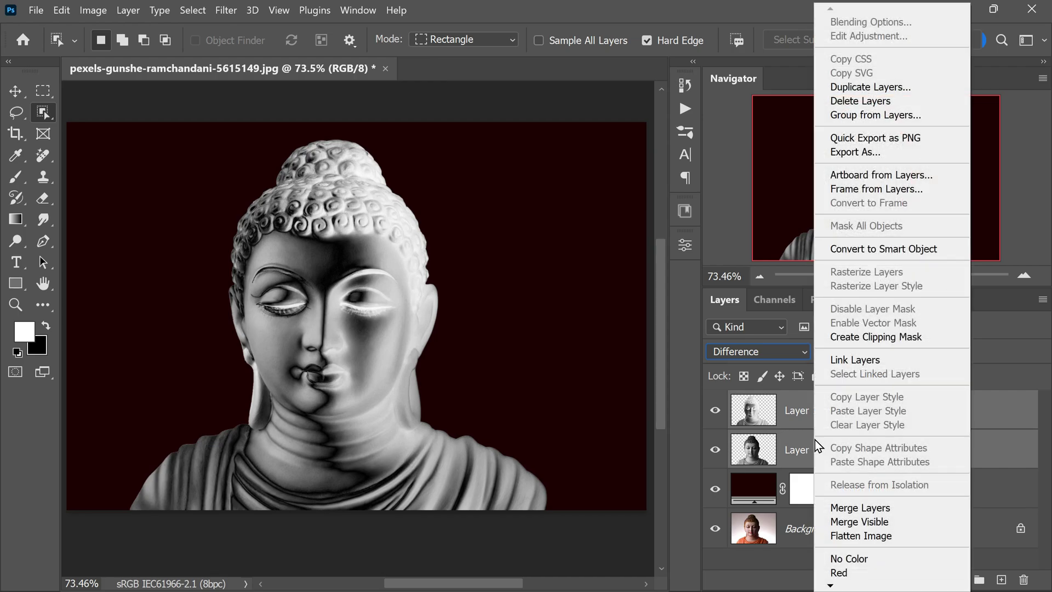
pyautogui.click(906, 507)
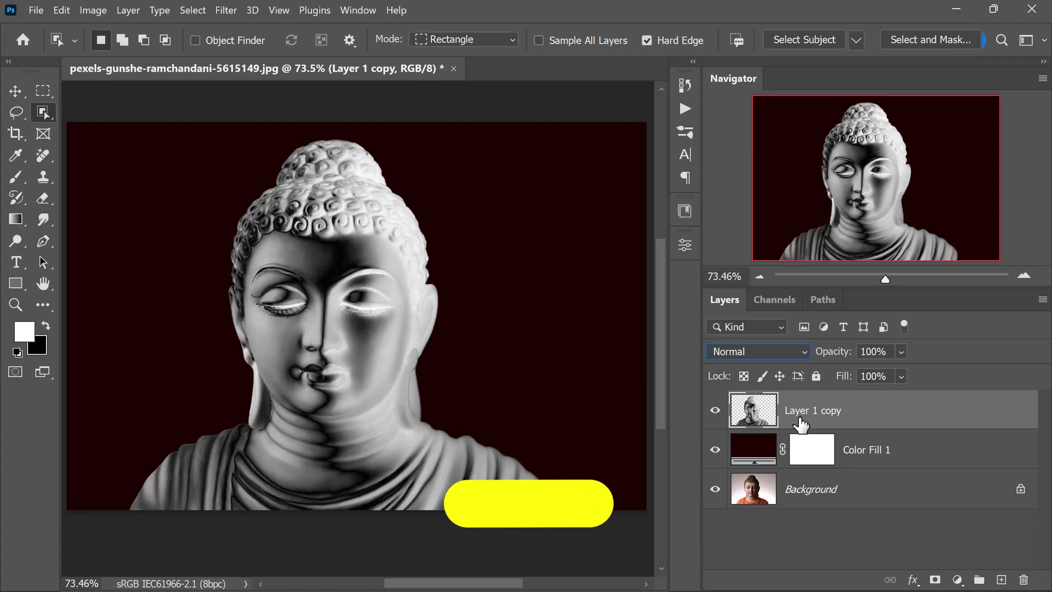
# Duplicate the merged statue, set the copy to Difference and invert it.
pyautogui.hotkey('ctrl', 'j')
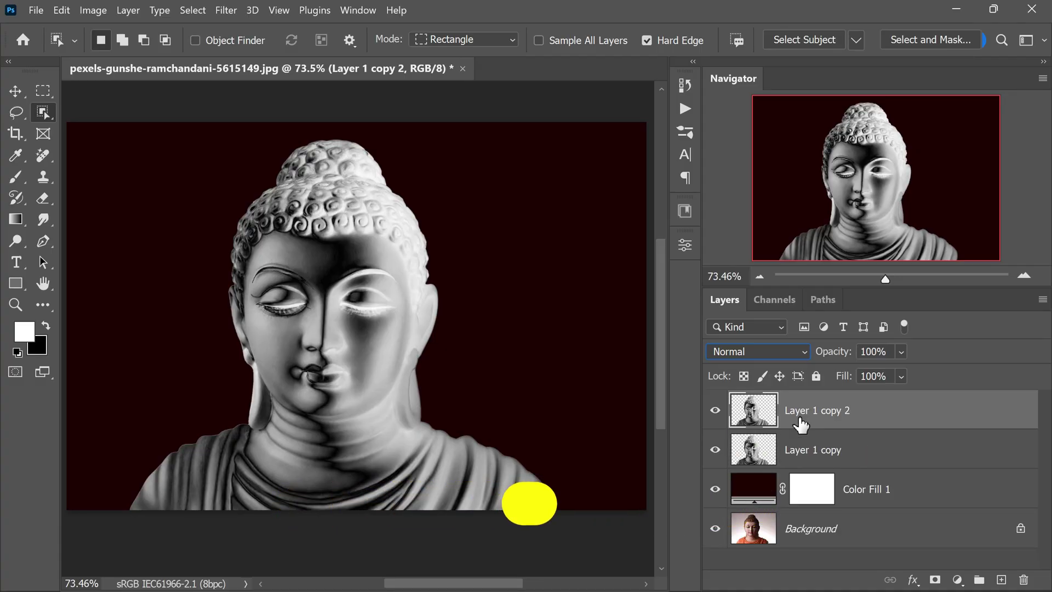
pyautogui.click(794, 351)
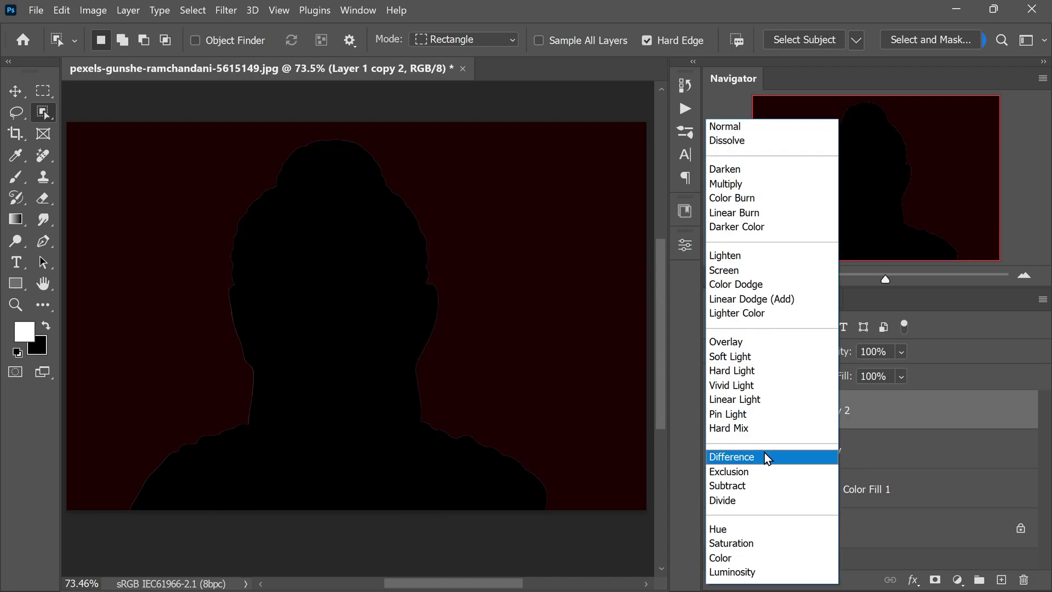
pyautogui.click(765, 455)
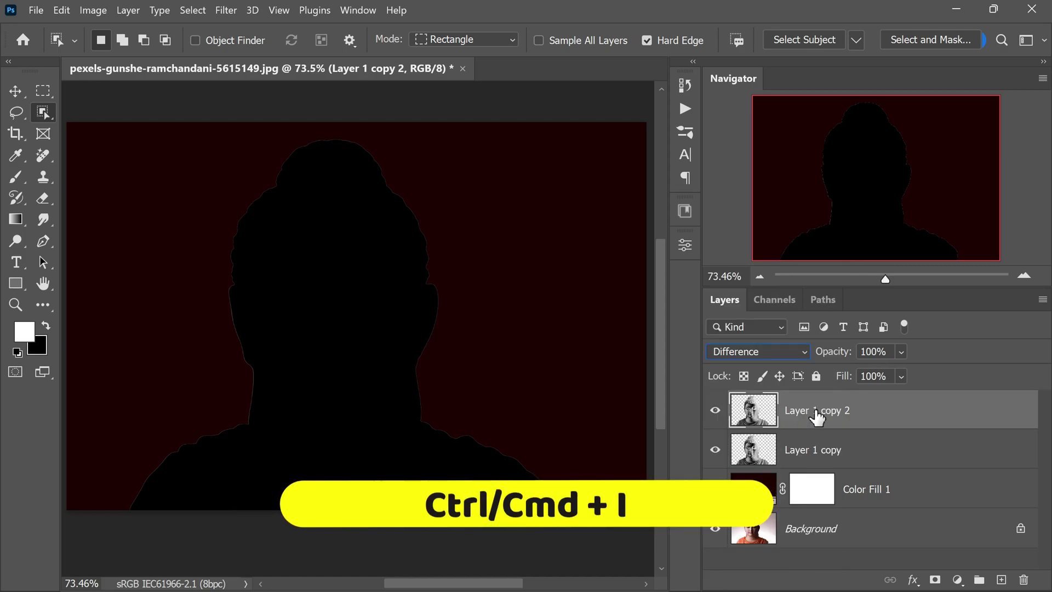
pyautogui.hotkey('ctrl', 'i')
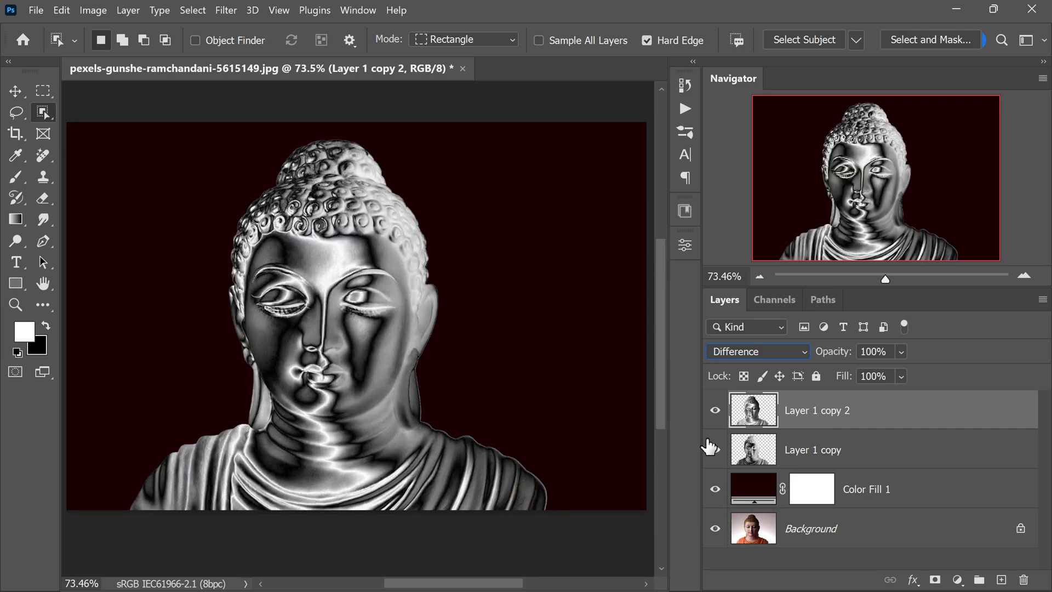
# Merge Layer 1 copy 2 with Layer 1 copy and compare the result by toggling visibility.
pyautogui.press('v')
pyautogui.scroll(-3, 330, 311)
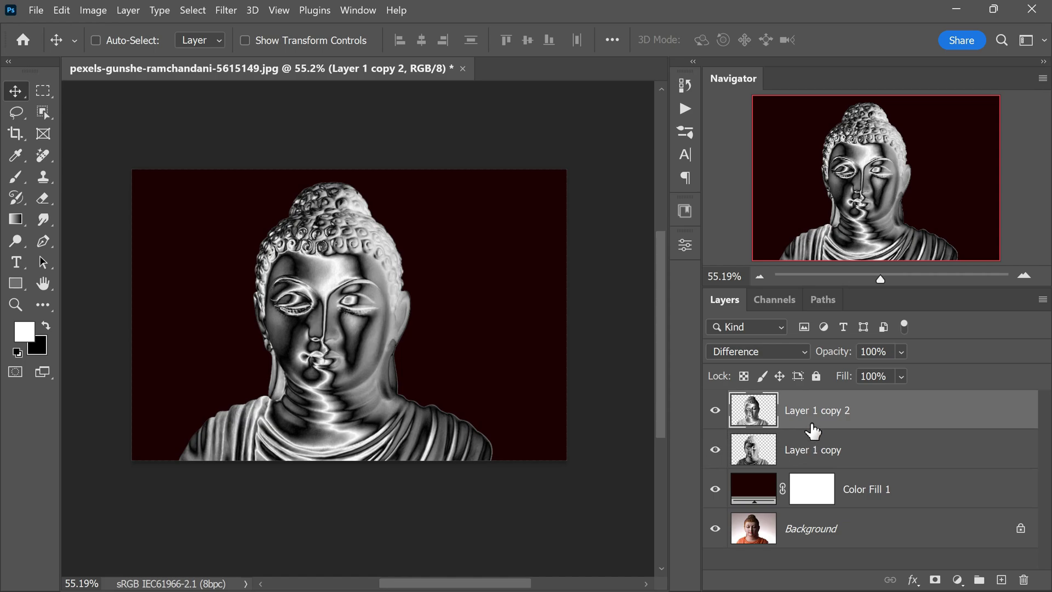
pyautogui.press('ctrl')
pyautogui.keyDown('ctrl'); pyautogui.click(816, 449); pyautogui.keyUp('ctrl')
pyautogui.rightClick(814, 446)
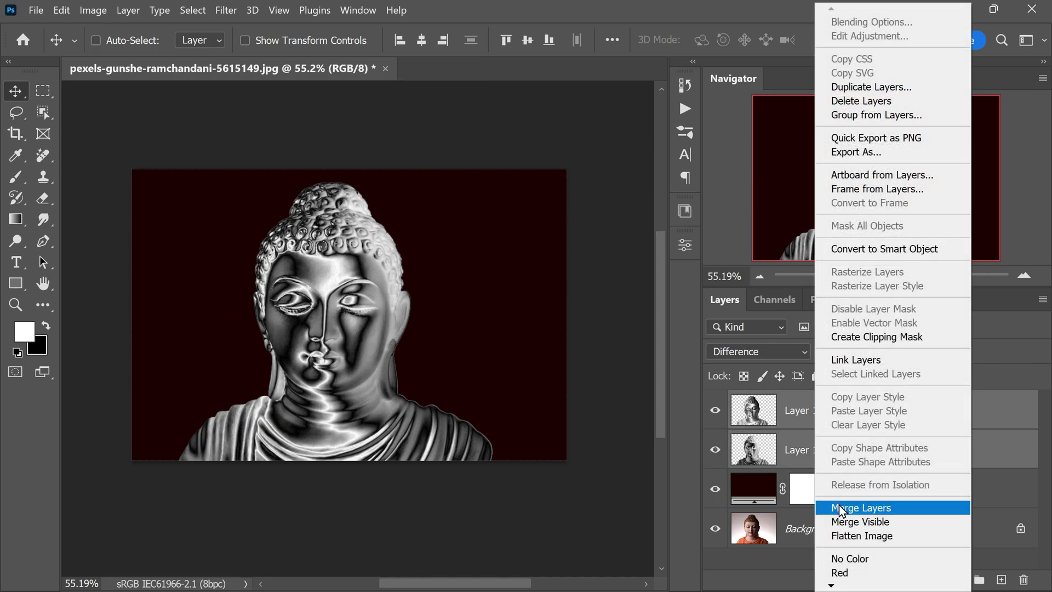
pyautogui.click(842, 508)
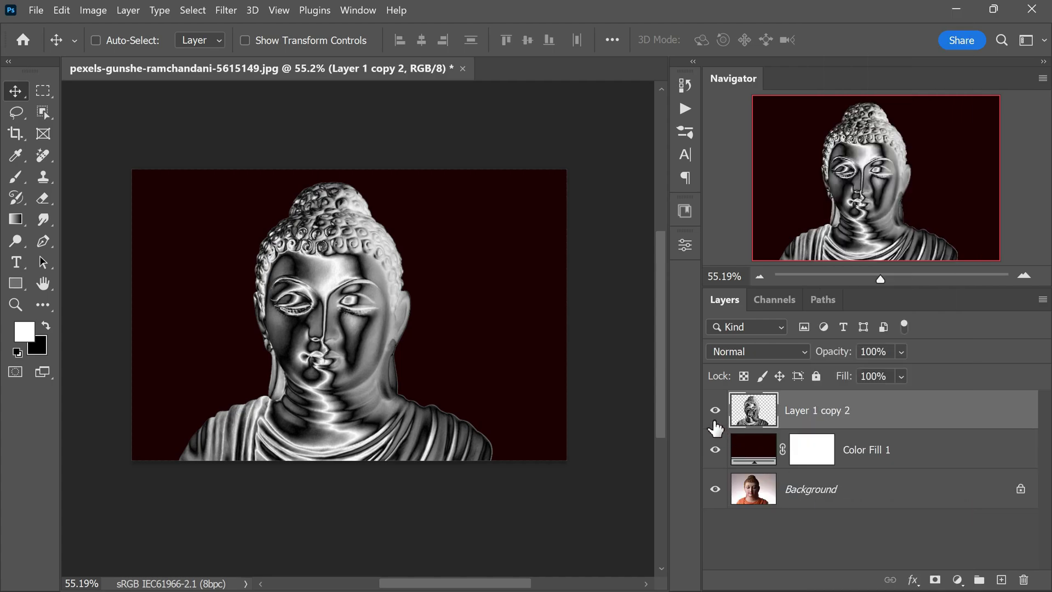
pyautogui.click(715, 409)
pyautogui.click(715, 410)
pyautogui.click(715, 410)
pyautogui.click(715, 410)
pyautogui.scroll(2, 324, 363)
pyautogui.scroll(-1, 324, 362)
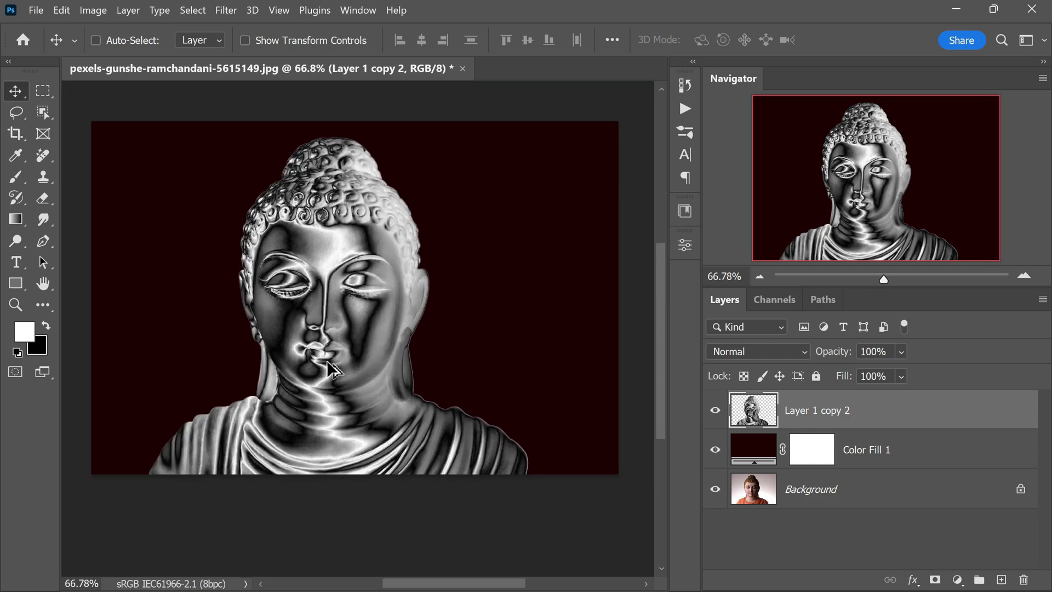
pyautogui.scroll(4, 368, 321)
pyautogui.scroll(-1, 404, 361)
pyautogui.scroll(-2, 508, 413)
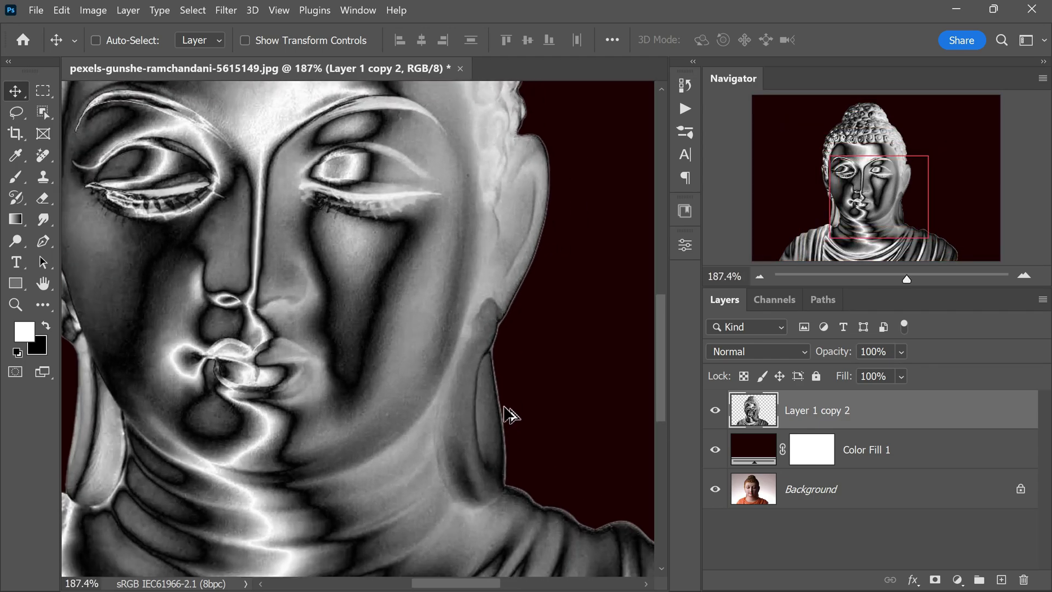
pyautogui.scroll(1, 394, 383)
pyautogui.scroll(-3, 329, 356)
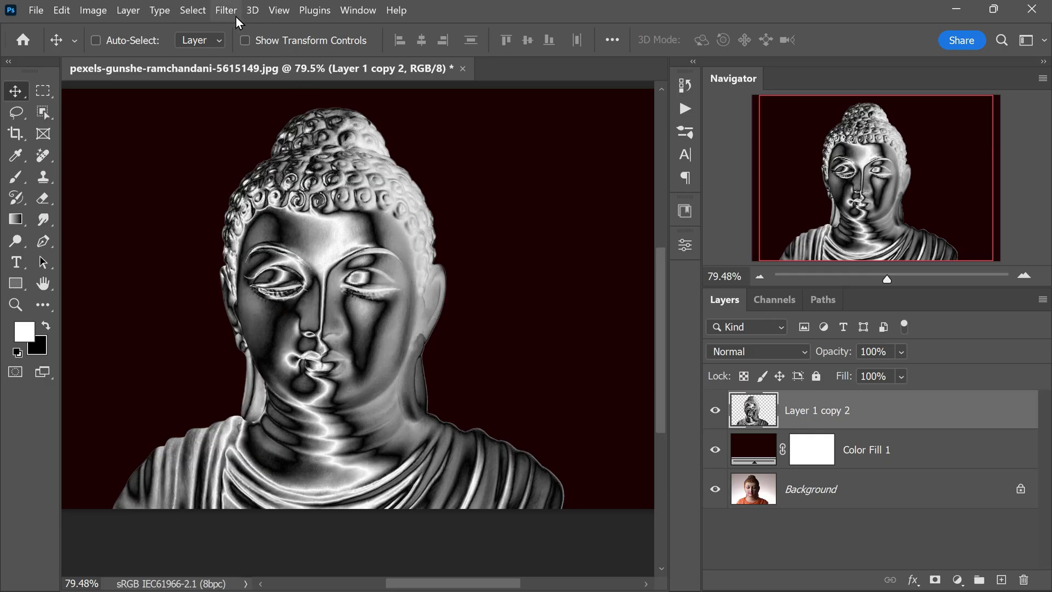
# Apply Surface Blur with Radius 3 and Threshold 23 to the metallic statue.
pyautogui.click(235, 16)
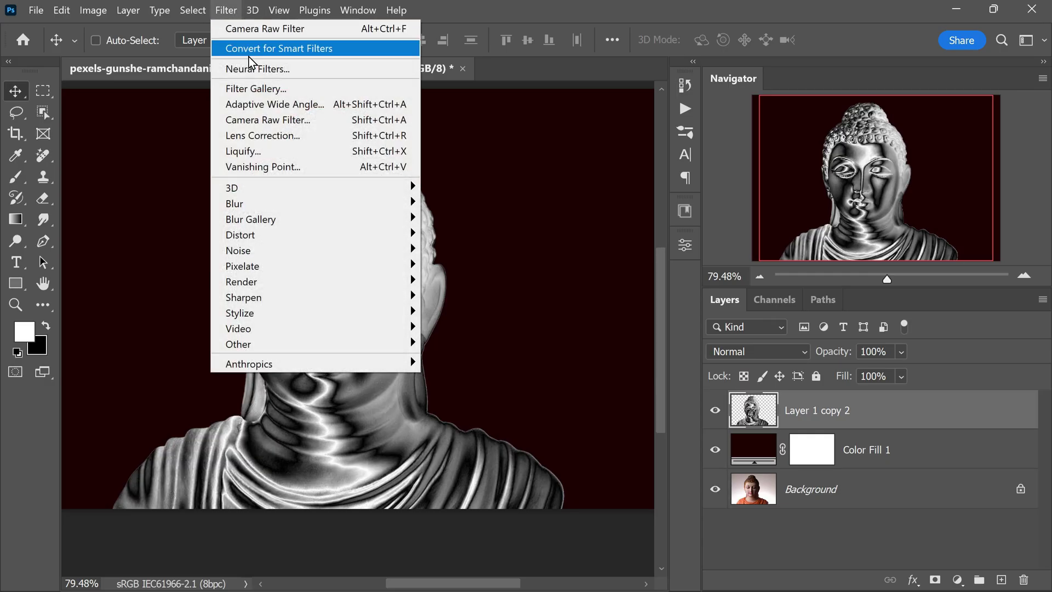
pyautogui.moveTo(399, 206)
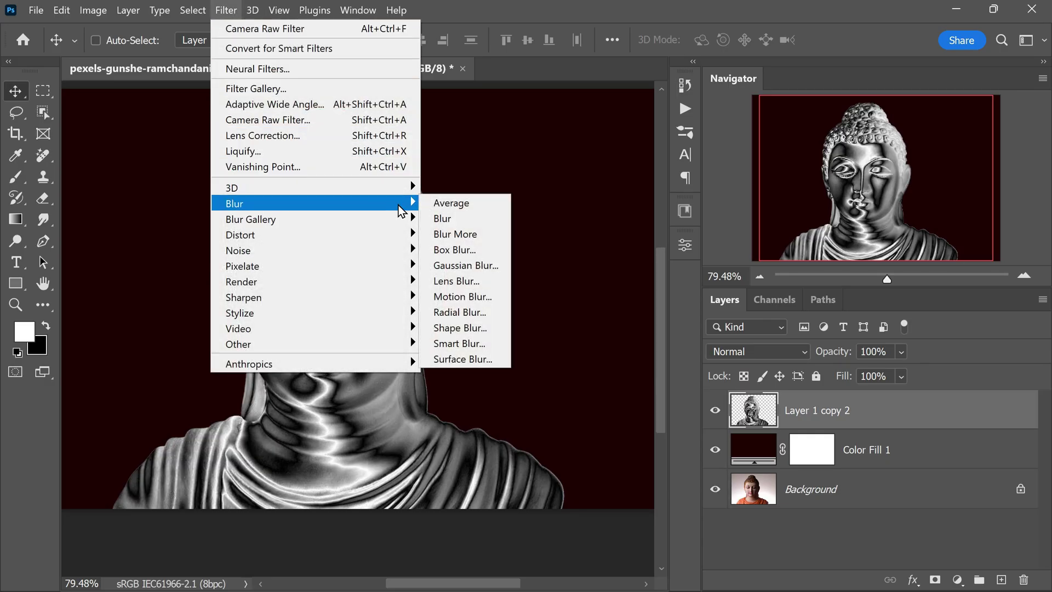
pyautogui.click(502, 353)
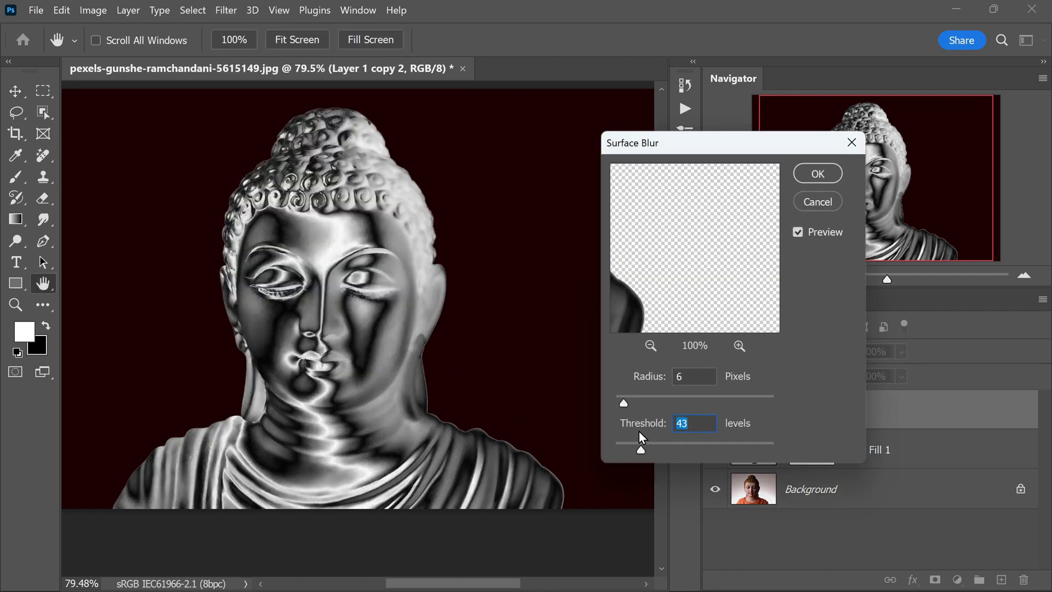
pyautogui.moveTo(618, 403); pyautogui.dragTo(619, 403)
pyautogui.moveTo(637, 449); pyautogui.dragTo(629, 449)
pyautogui.click(817, 174)
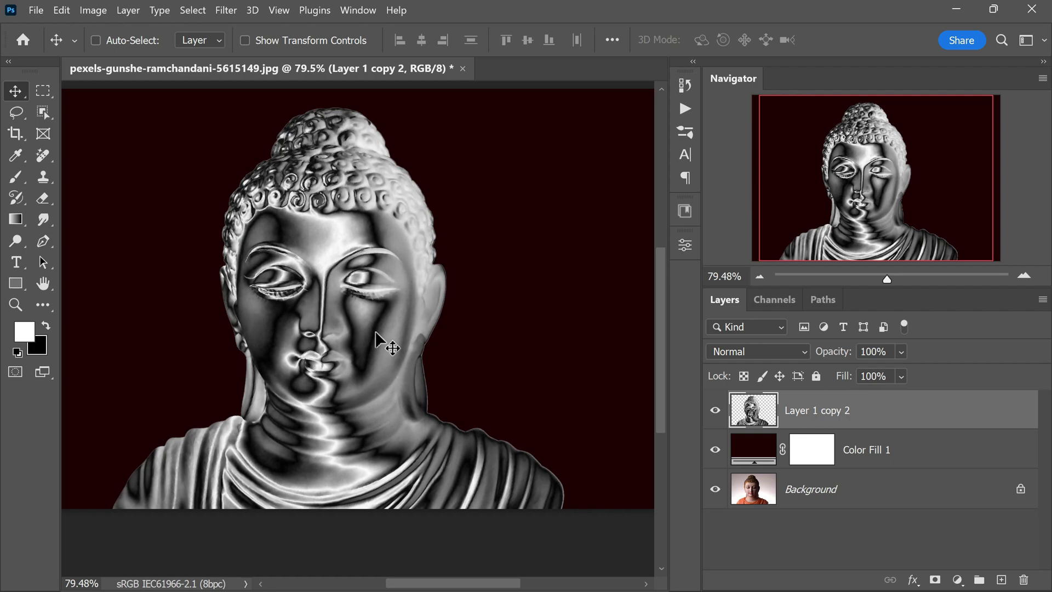
# Apply Oil Paint with Stylization 1.0 and Cleanliness 4.8 to the statue.
pyautogui.click(219, 14)
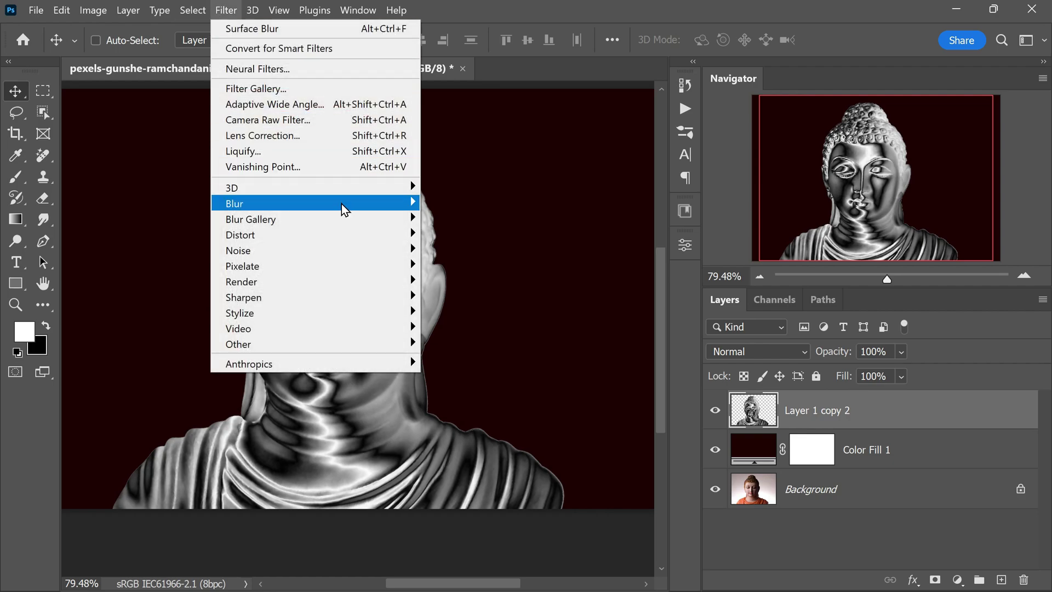
pyautogui.moveTo(401, 312)
pyautogui.click(481, 374)
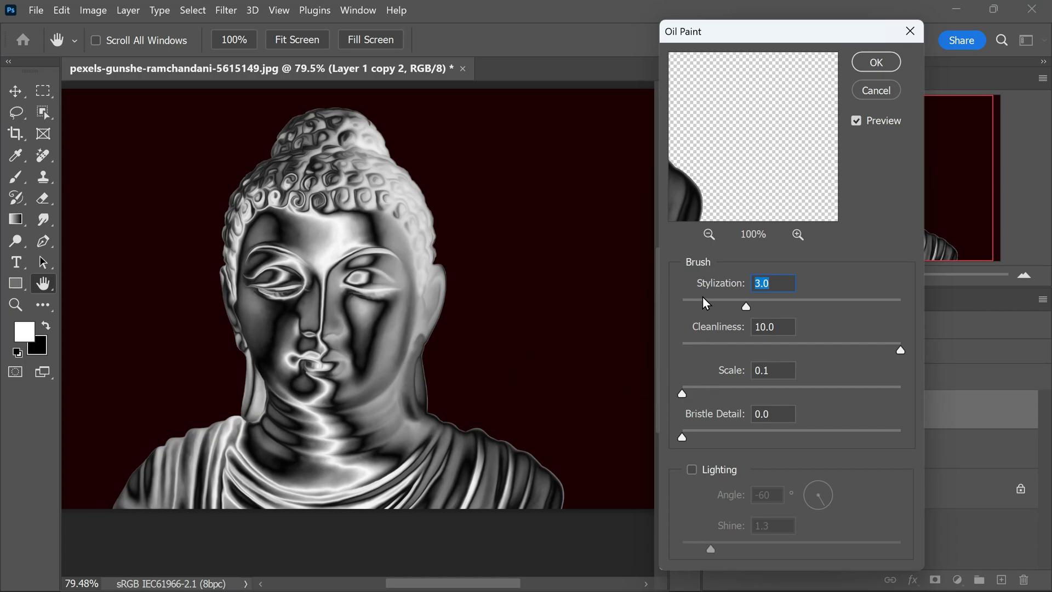
pyautogui.click(692, 301)
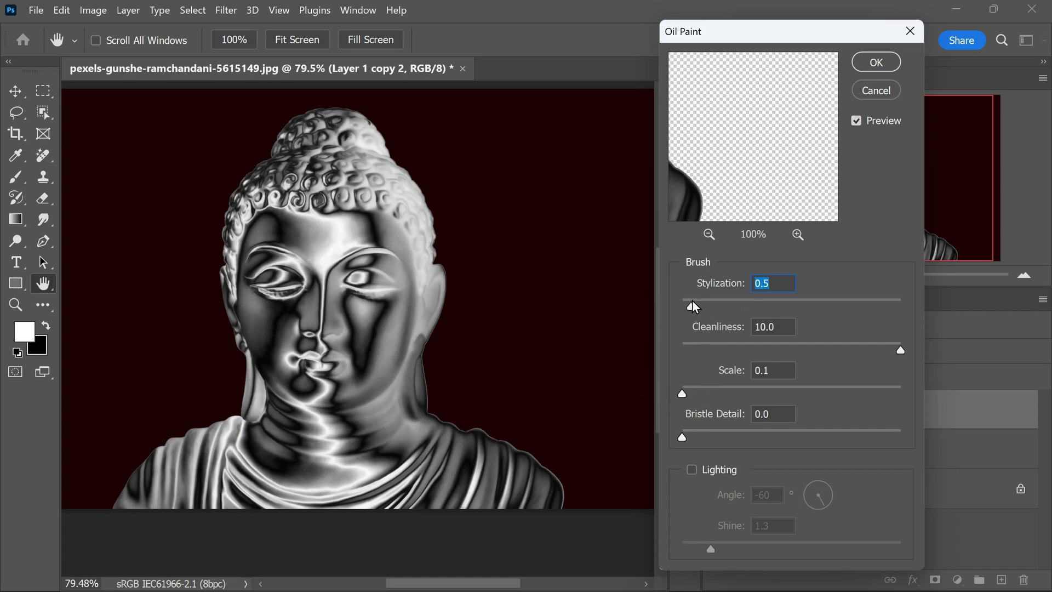
pyautogui.moveTo(701, 304)
pyautogui.mouseDown()
pyautogui.moveTo(711, 308)
pyautogui.moveTo(701, 307)
pyautogui.mouseUp()
pyautogui.click(787, 346)
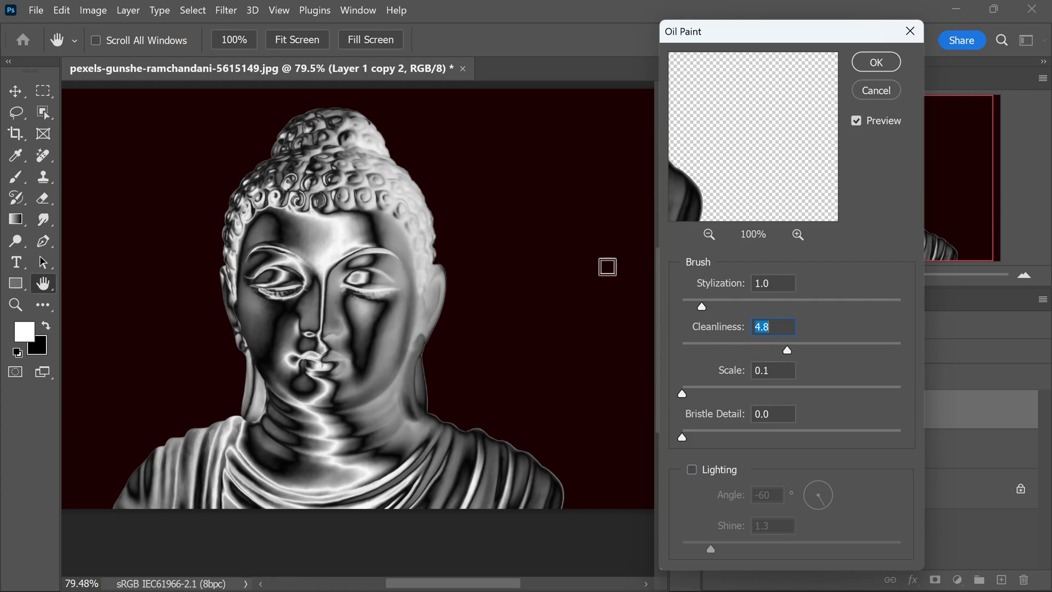
pyautogui.click(858, 67)
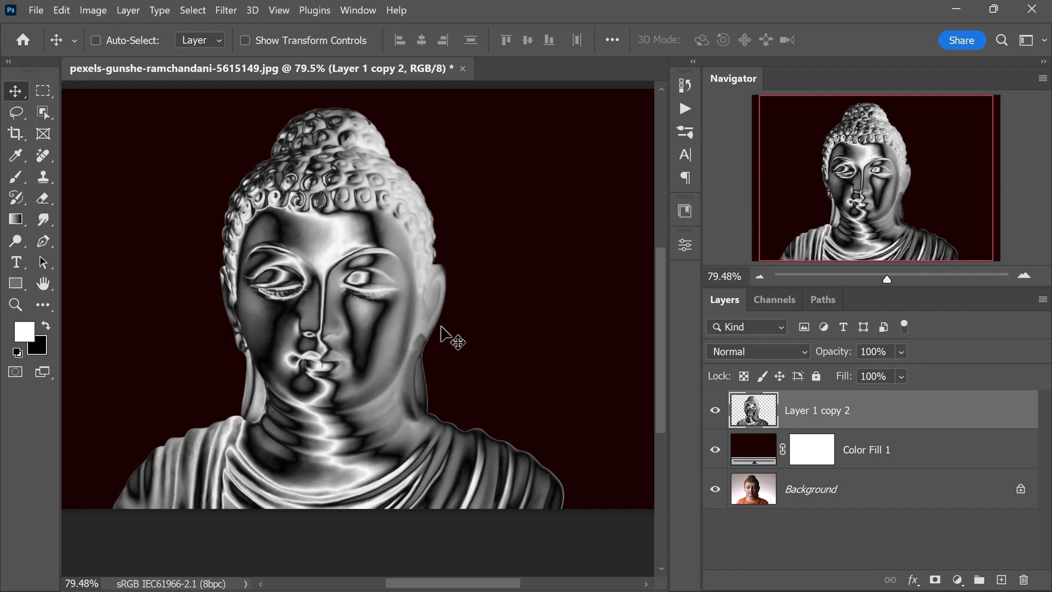
# Rename Layer 1 copy 2 to 'Metallic'.
pyautogui.doubleClick(836, 411)
pyautogui.write('Meta')
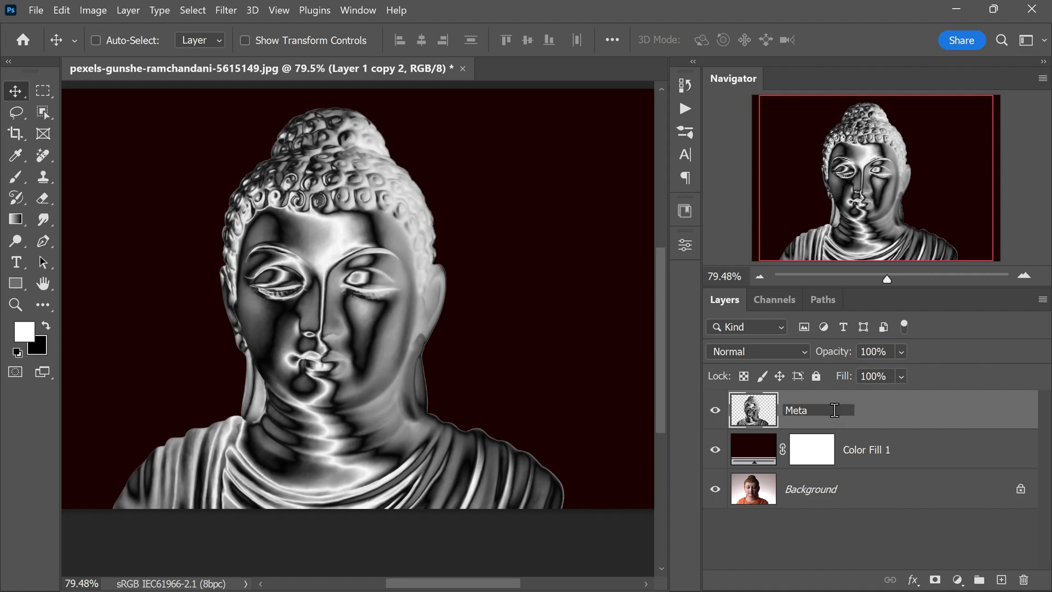
pyautogui.write('llic')
pyautogui.click(876, 416)
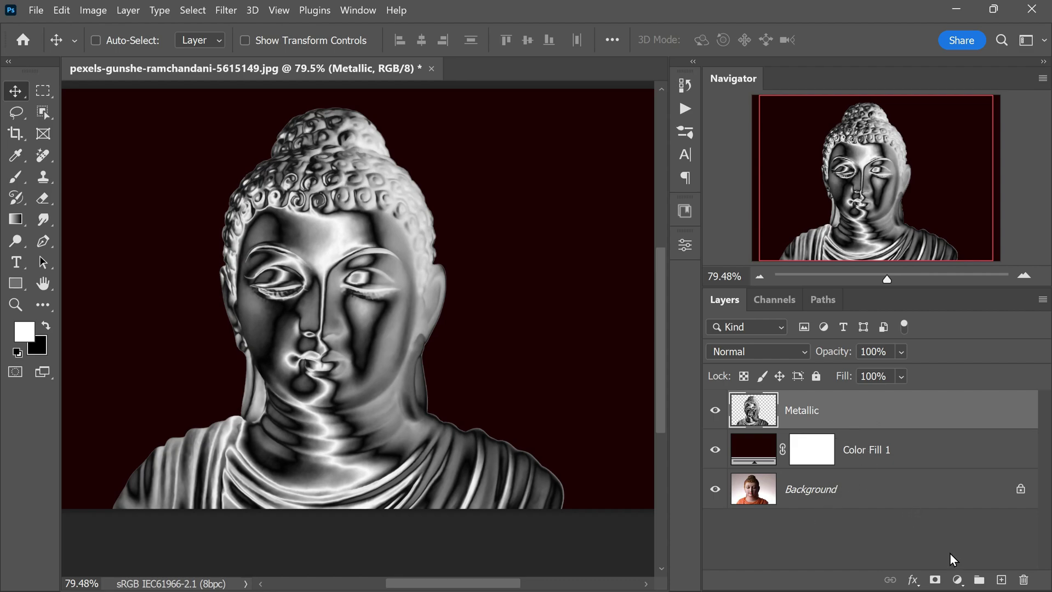
# Add a Color Lookup adjustment layer using the EdgyAmber.3DL preset.
pyautogui.click(958, 579)
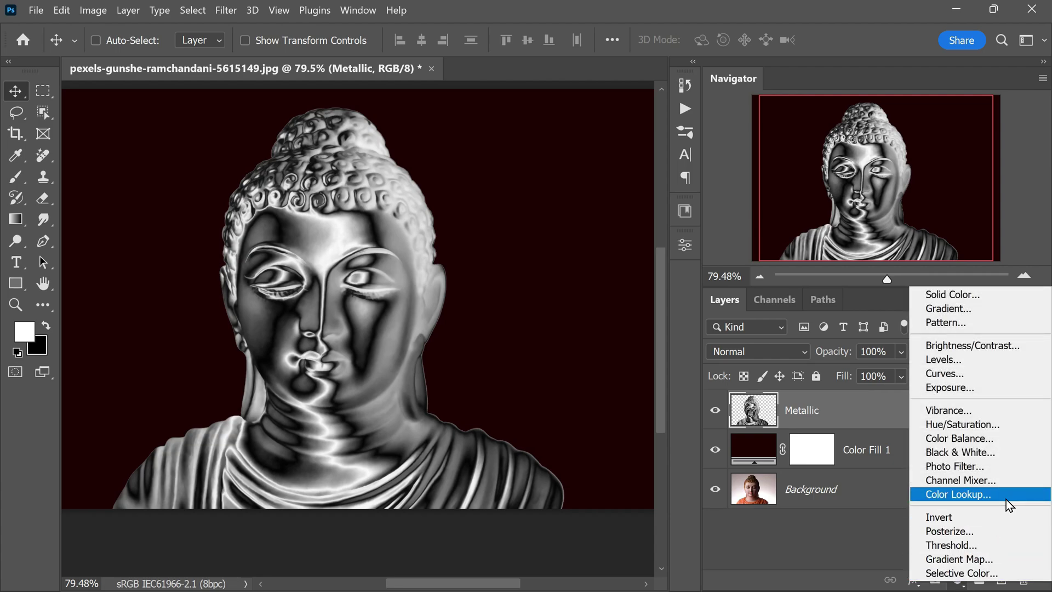
pyautogui.click(1006, 495)
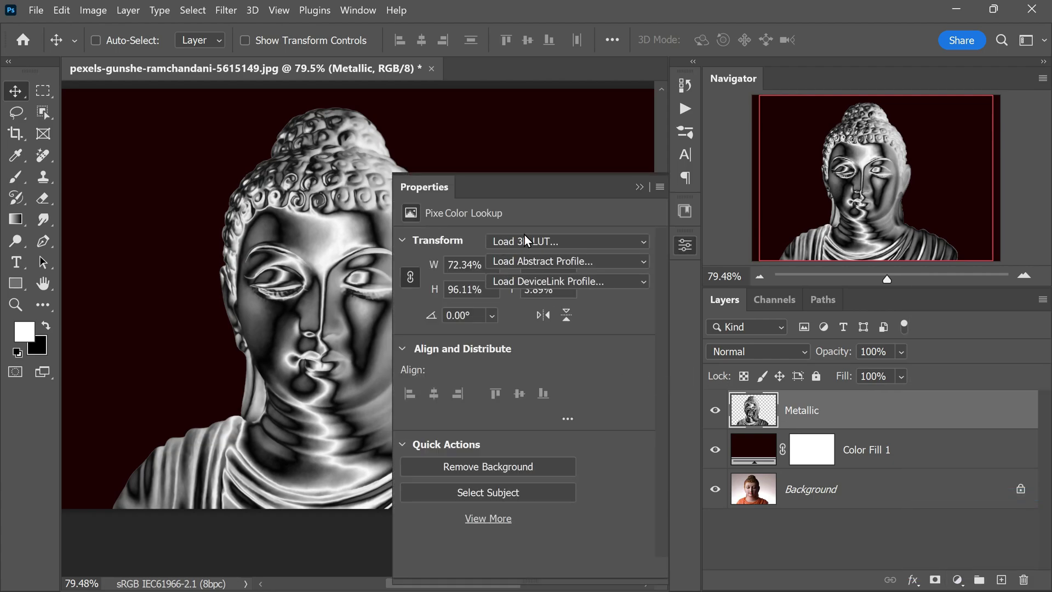
pyautogui.click(557, 244)
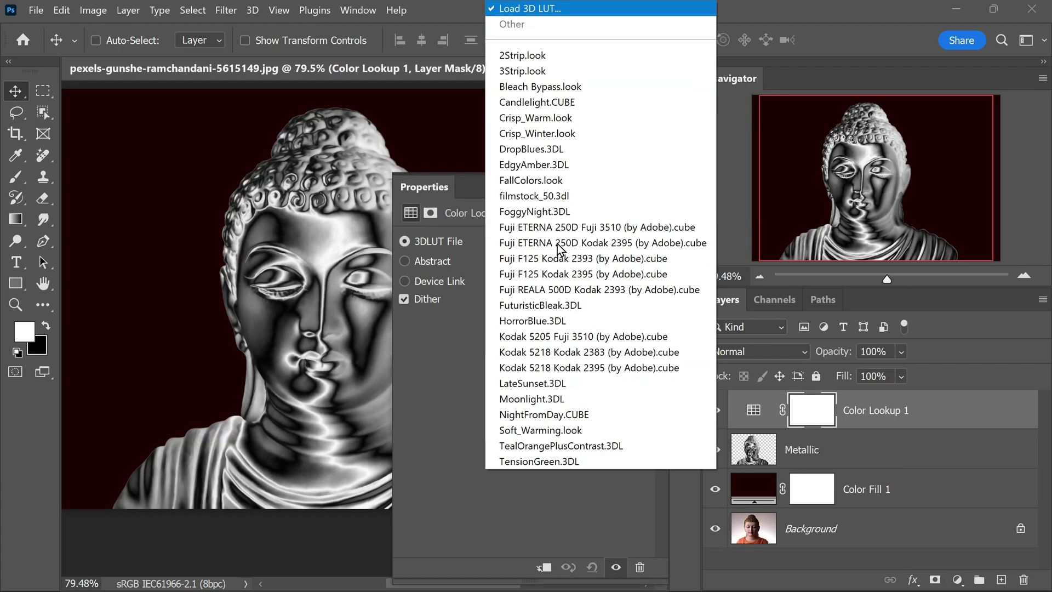
pyautogui.click(570, 166)
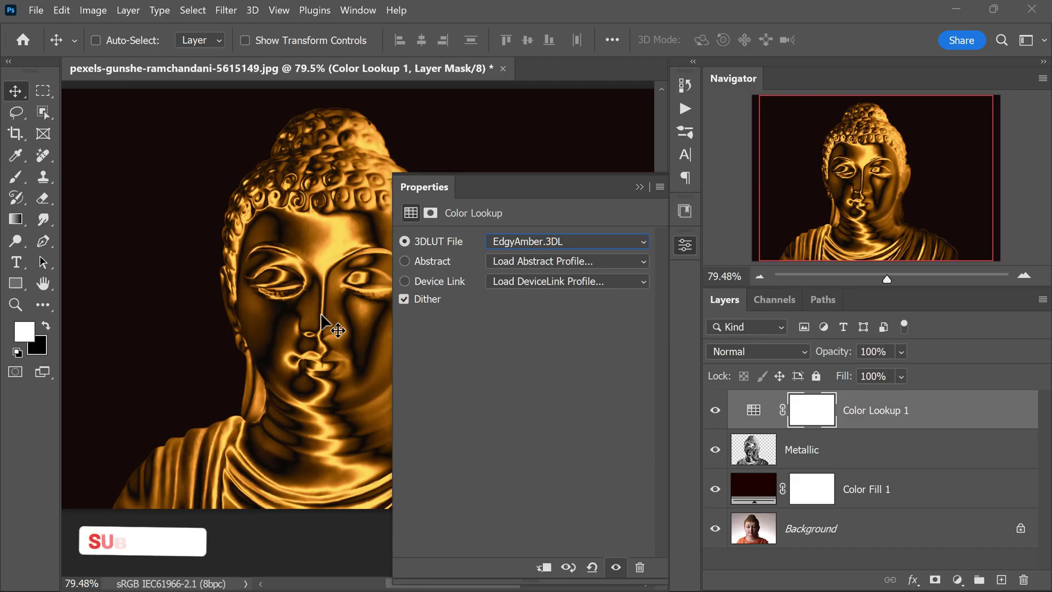
# Clip the Color Lookup to the Metallic layer and preview the 2Strip and Crisp_Winter presets.
pyautogui.click(544, 568)
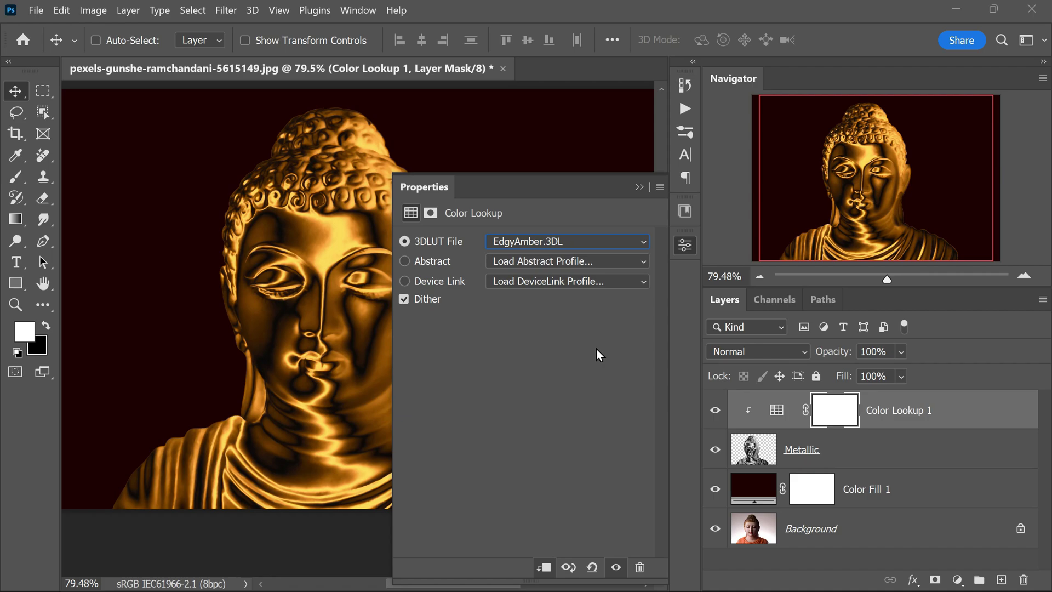
pyautogui.click(633, 240)
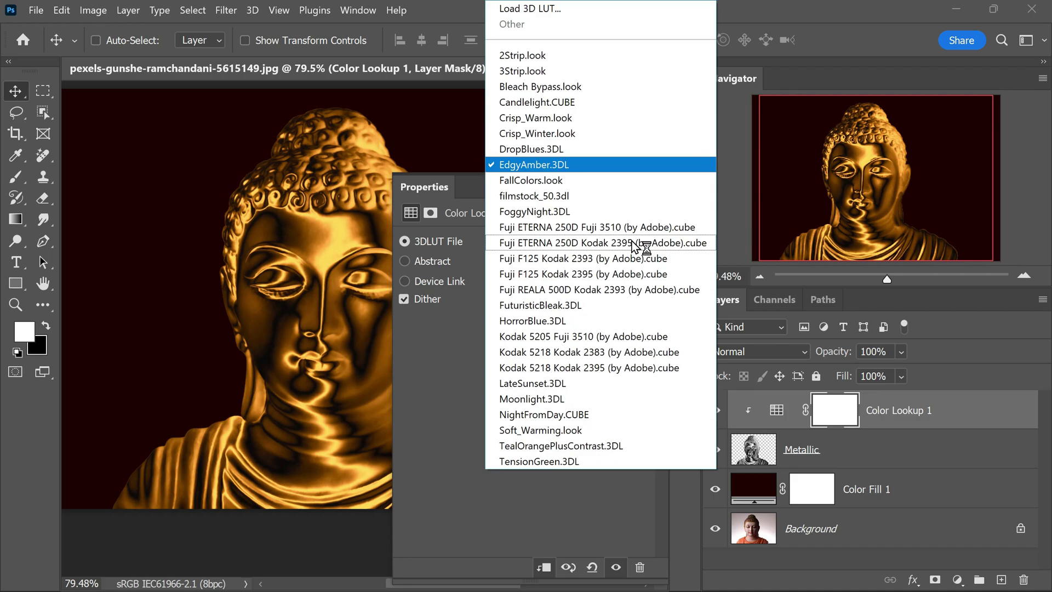
pyautogui.click(544, 71)
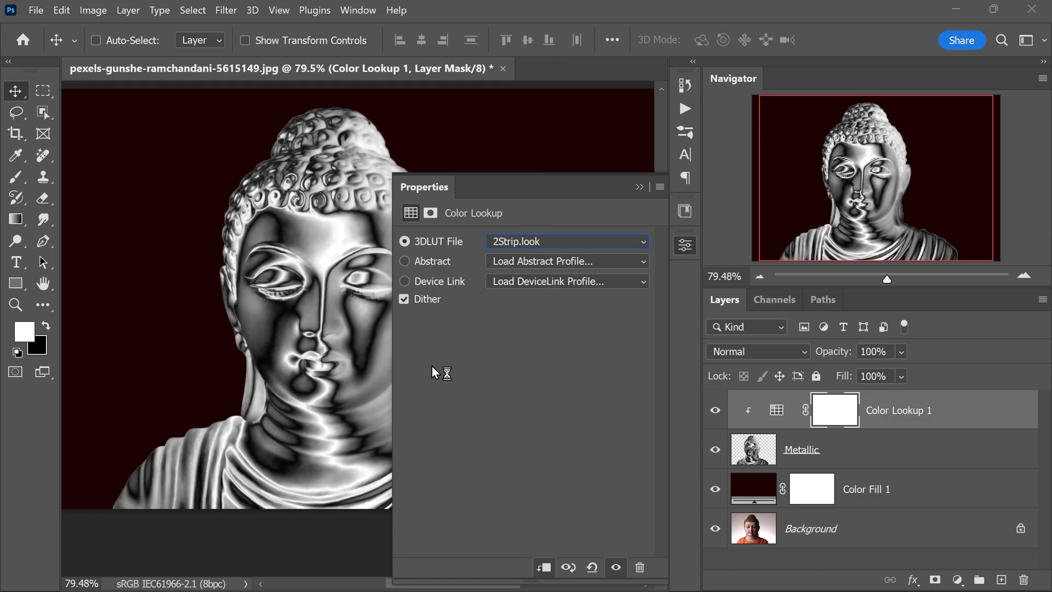
pyautogui.click(603, 241)
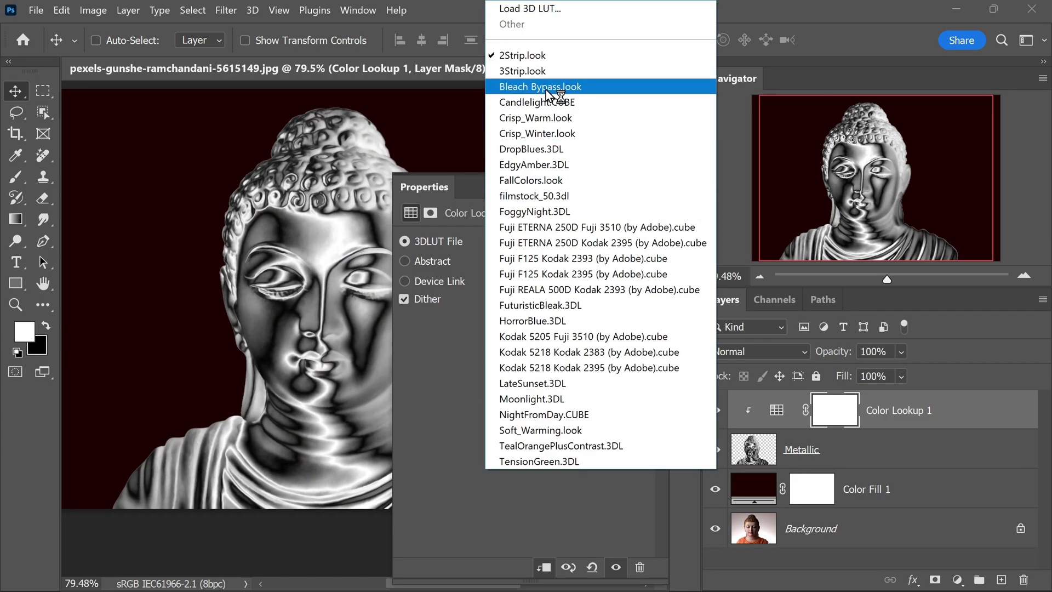
pyautogui.click(568, 136)
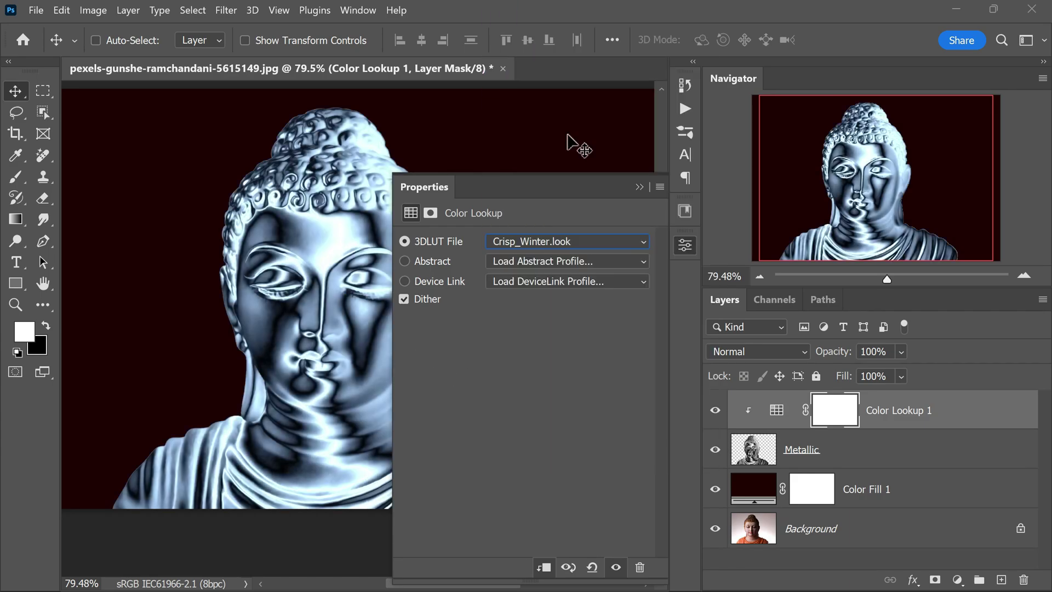
# Try the DropBlues.3DL profile, then settle on EdgyAmber.3DL for a gold tone.
pyautogui.click(613, 244)
pyautogui.click(589, 148)
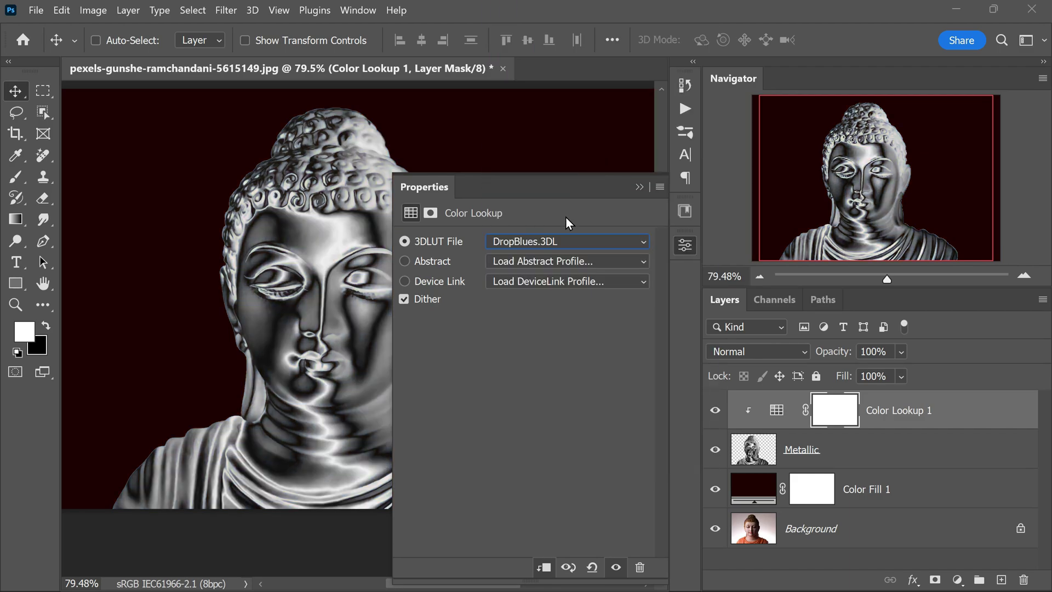
pyautogui.click(619, 247)
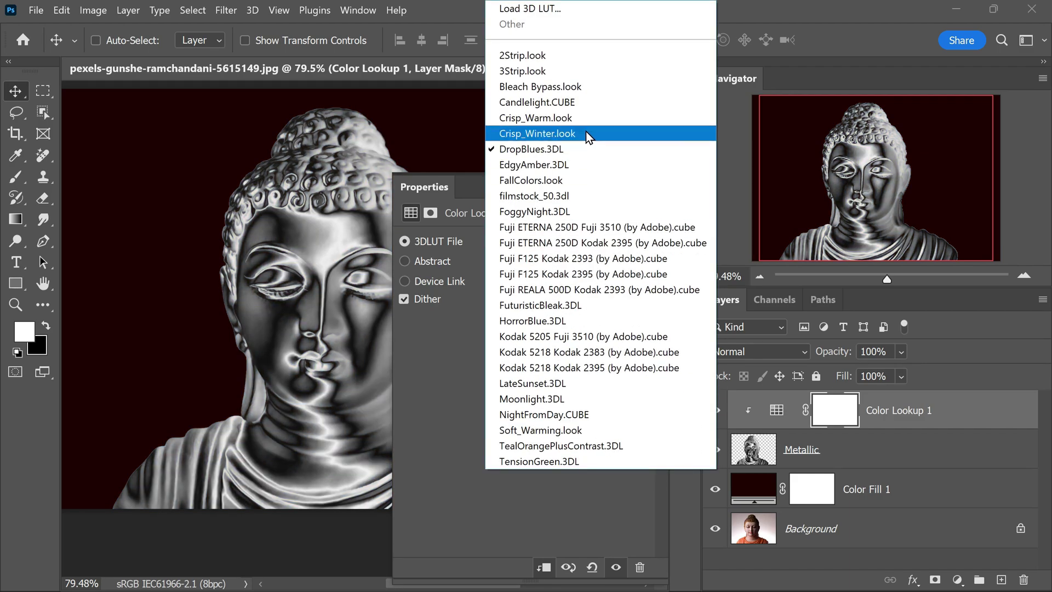
pyautogui.click(579, 166)
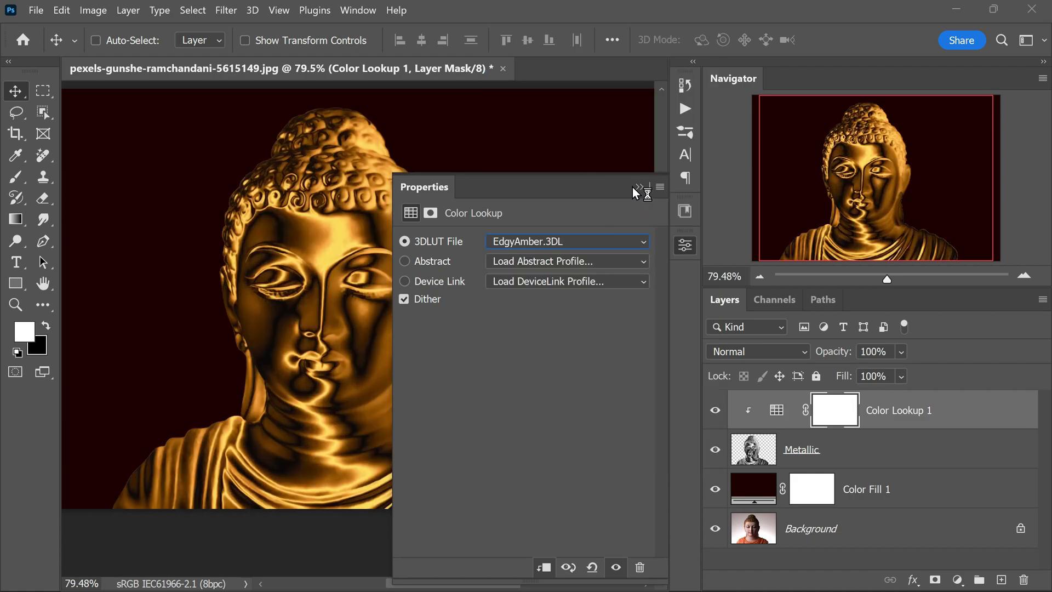
pyautogui.click(634, 187)
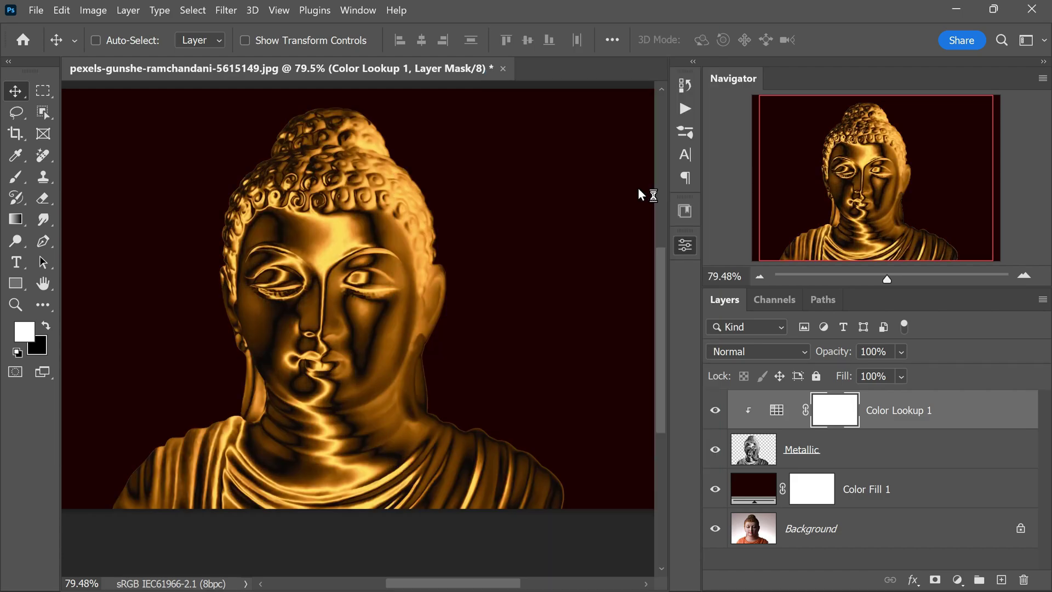
# Rename the Color Lookup 1 adjustment layer to GOLD COLOR.
pyautogui.doubleClick(891, 412)
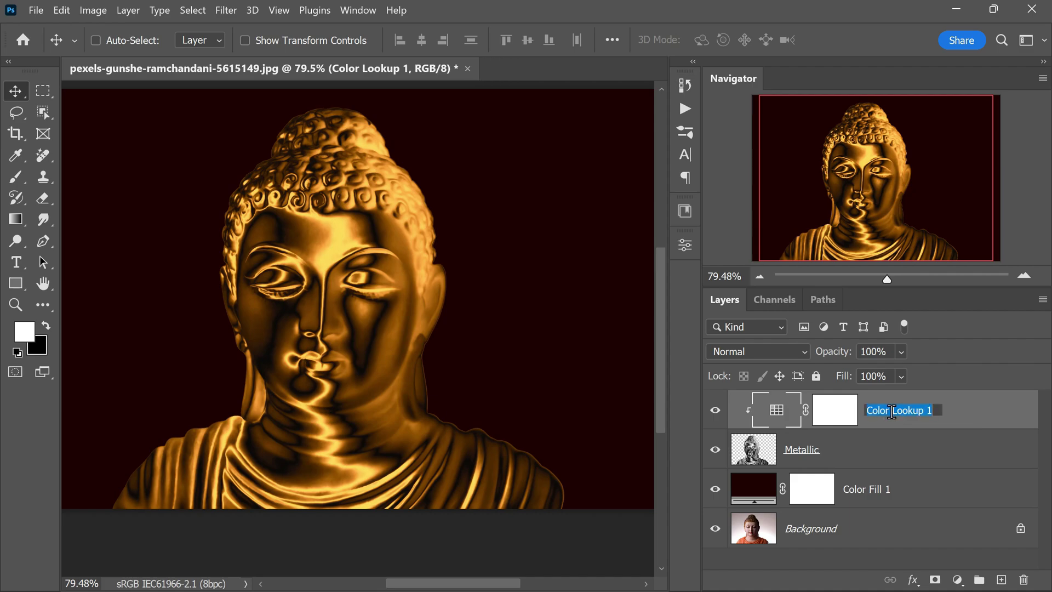
pyautogui.write('GOLD COLOR')
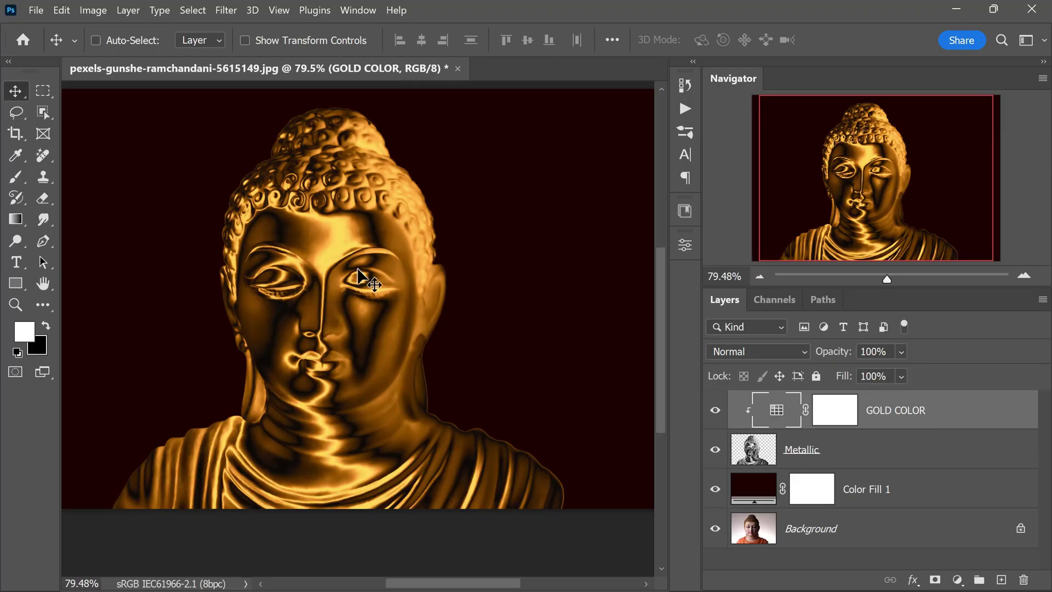
pyautogui.scroll(-2, 384, 307)
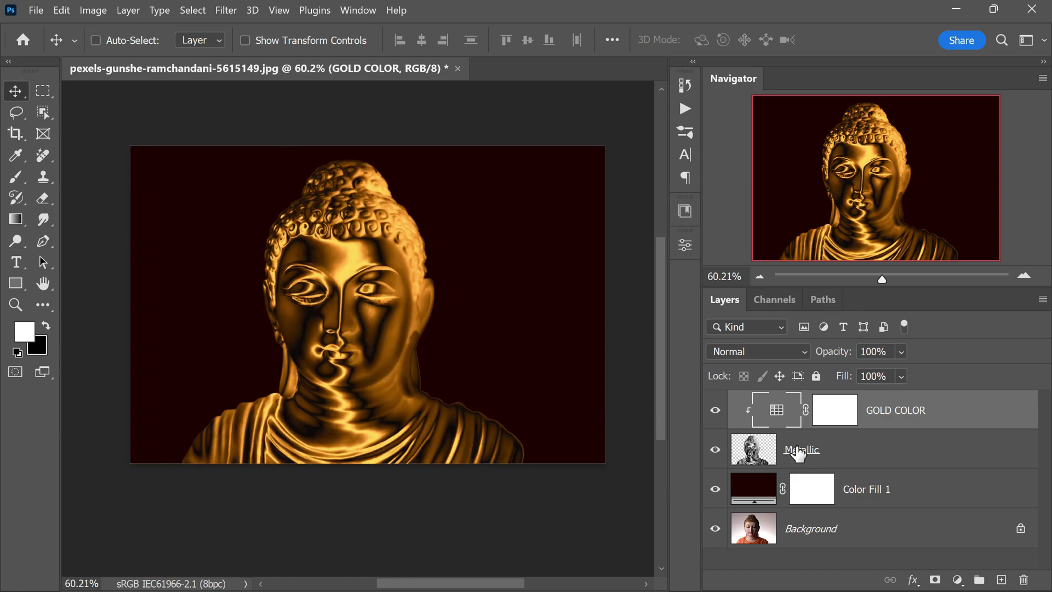
# Create a new layer named 'Highlights and glow' and clip it to GOLD COLOR.
pyautogui.click(1000, 579)
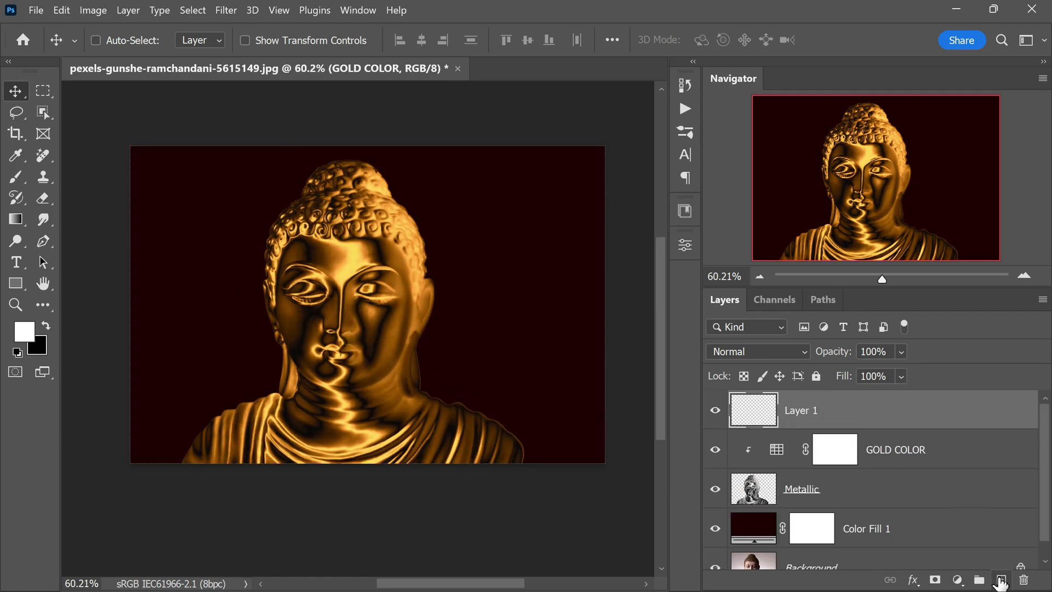
pyautogui.doubleClick(801, 410)
pyautogui.write('Hi')
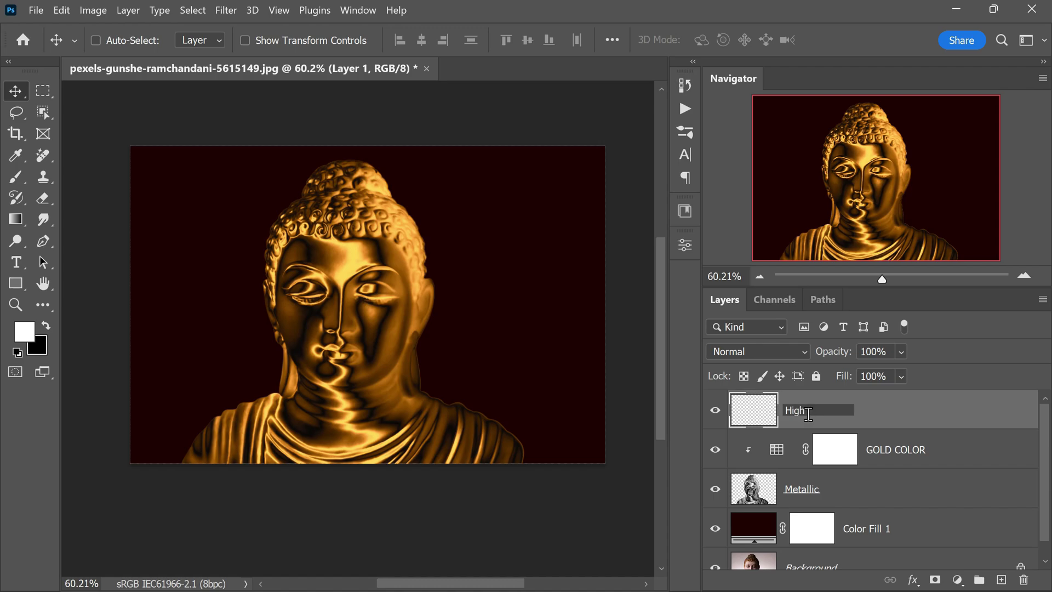
pyautogui.write('ghlights and glow')
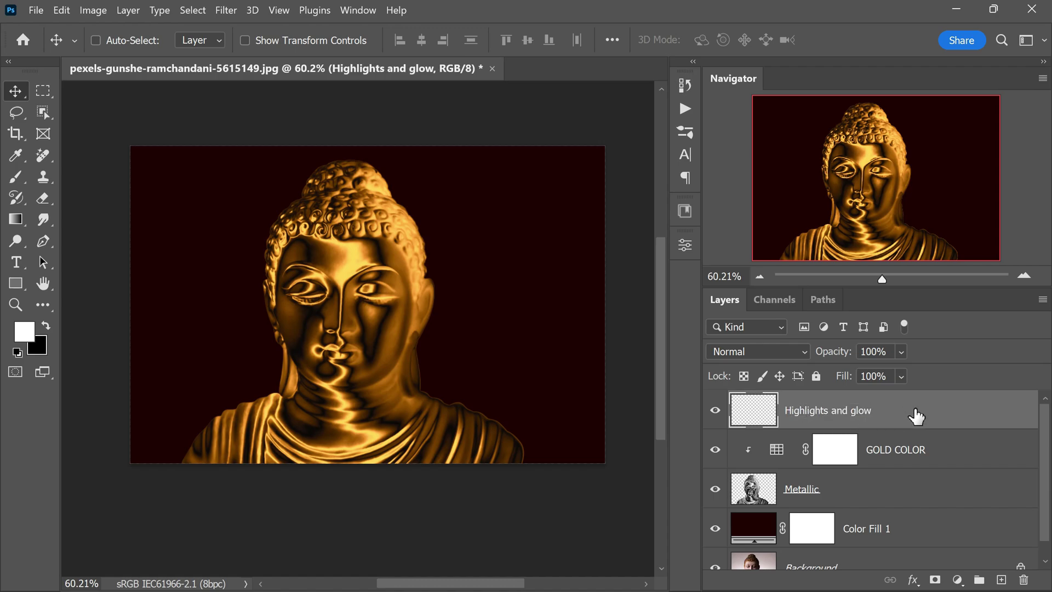
pyautogui.click(912, 422)
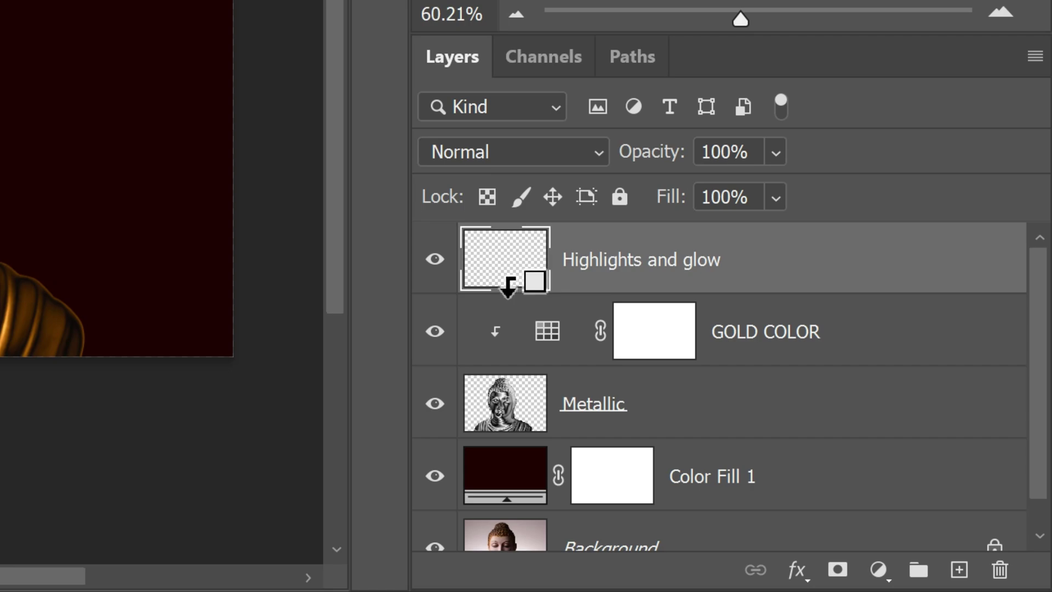
pyautogui.keyDown('alt'); pyautogui.click(512, 287); pyautogui.keyUp('alt')
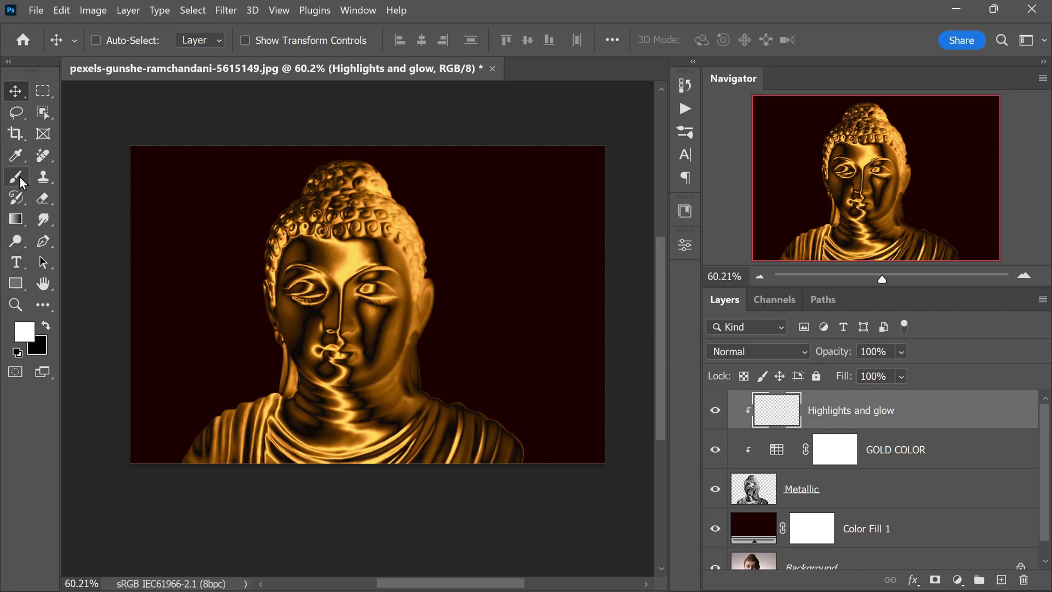
# Paint soft white with the brush over the statue's face and head on Highlights and glow.
pyautogui.click(22, 183)
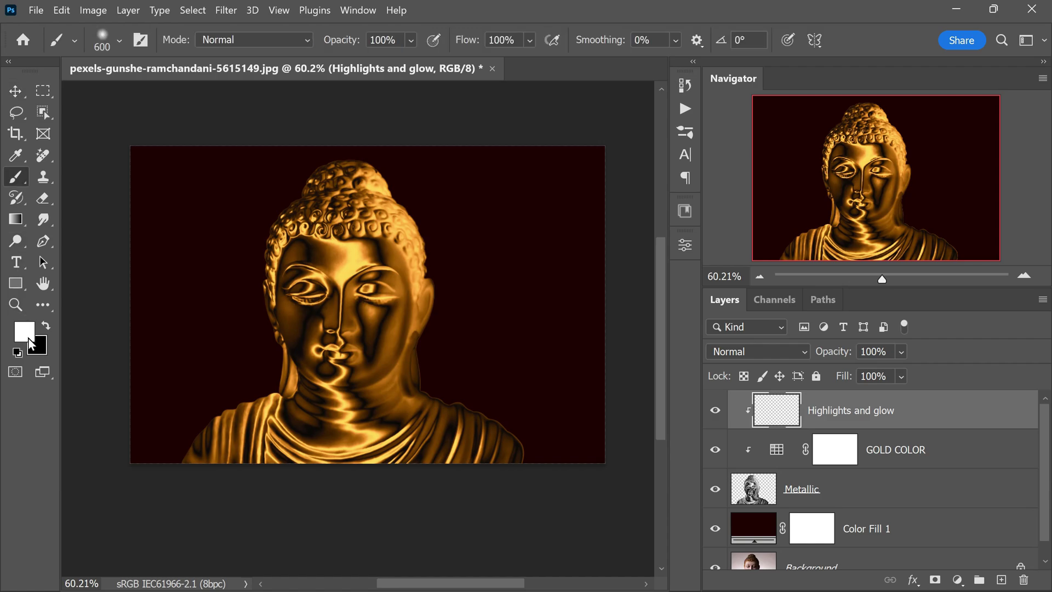
pyautogui.click(303, 296)
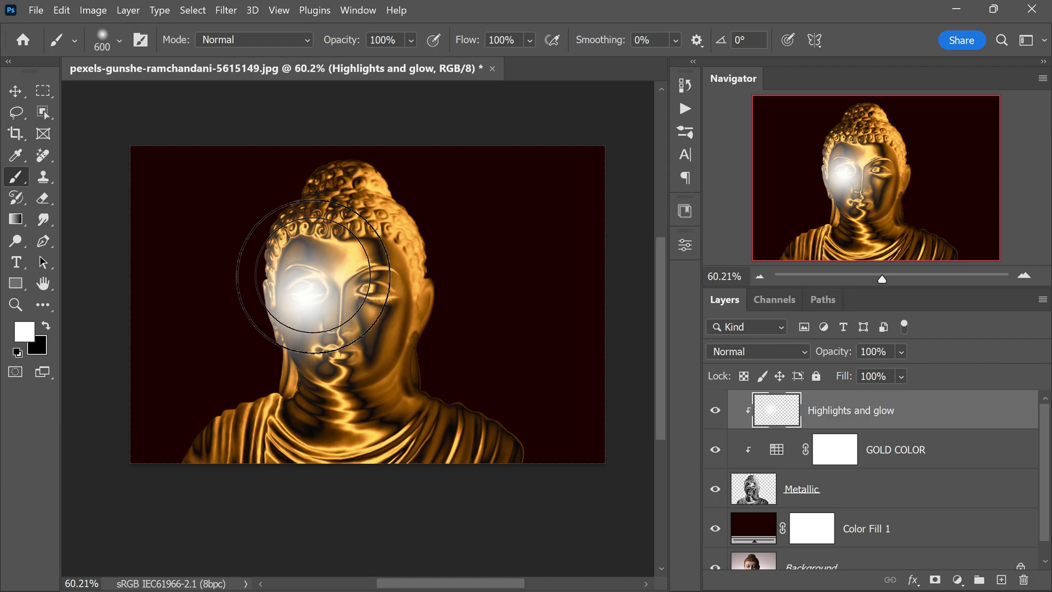
pyautogui.moveTo(323, 307)
pyautogui.mouseDown()
pyautogui.moveTo(327, 219)
pyautogui.moveTo(340, 193)
pyautogui.moveTo(361, 206)
pyautogui.moveTo(395, 265)
pyautogui.moveTo(409, 323)
pyautogui.moveTo(368, 328)
pyautogui.moveTo(276, 220)
pyautogui.moveTo(259, 420)
pyautogui.moveTo(194, 469)
pyautogui.moveTo(596, 423)
pyautogui.moveTo(556, 440)
pyautogui.moveTo(319, 398)
pyautogui.moveTo(291, 343)
pyautogui.moveTo(316, 333)
pyautogui.moveTo(415, 471)
pyautogui.moveTo(530, 482)
pyautogui.mouseUp()
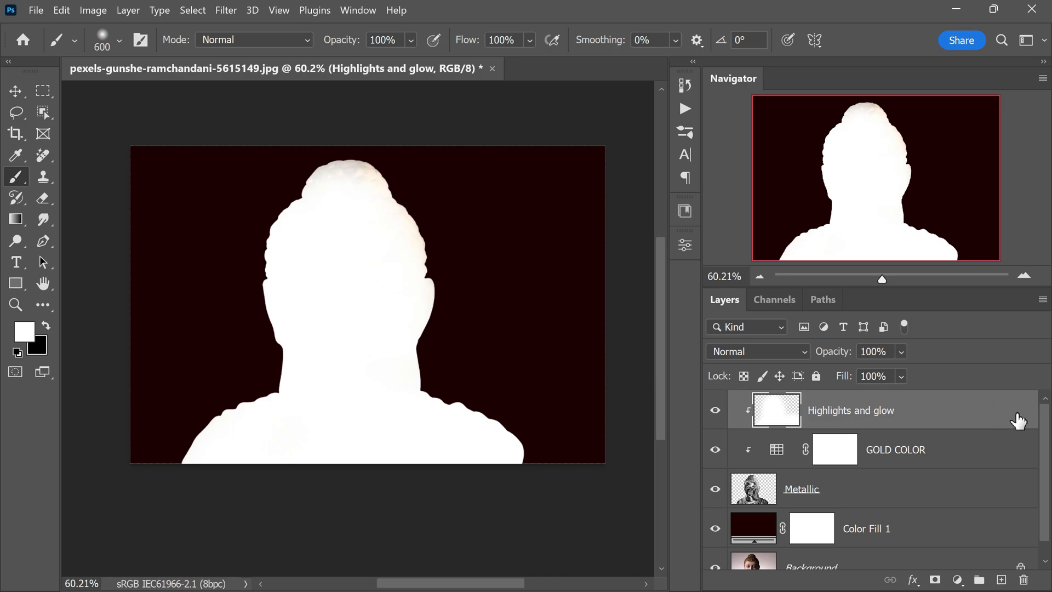
pyautogui.click(784, 354)
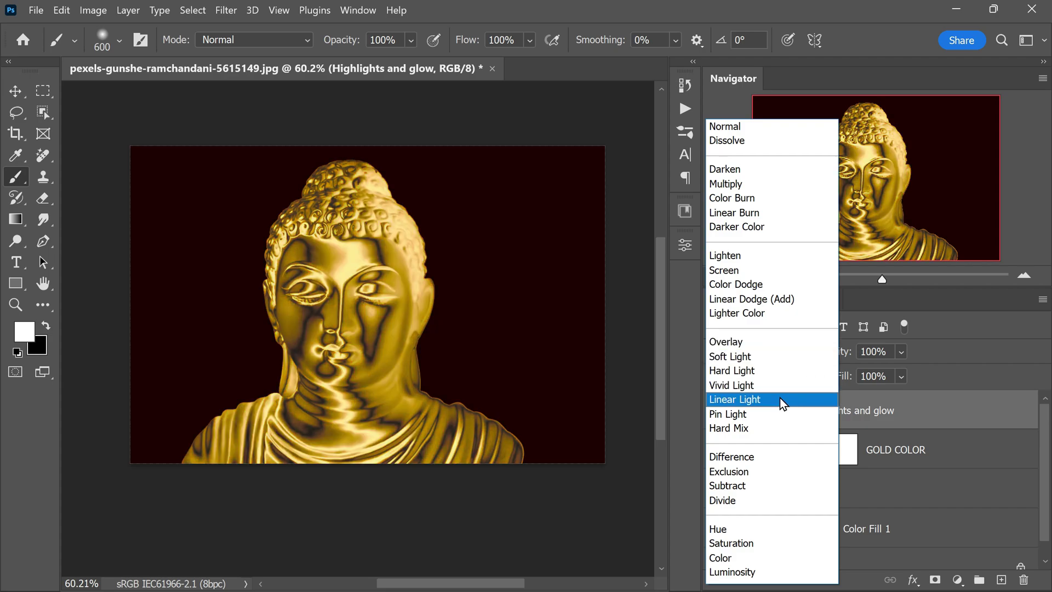
# Switch the Highlights and glow layer's blend mode to Overlay.
pyautogui.click(777, 344)
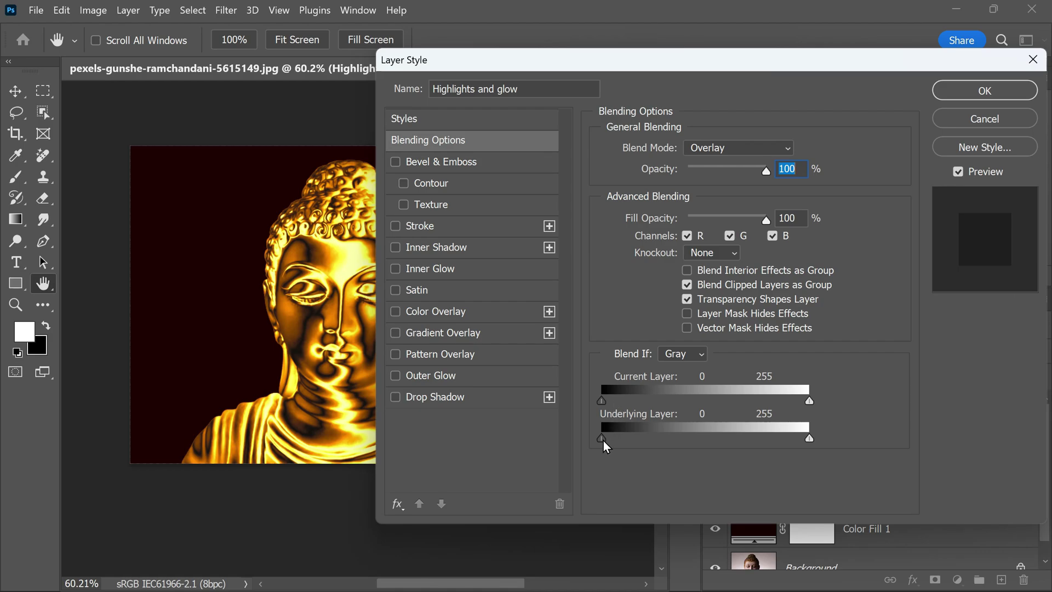
# Split the Underlying Layer Blend If black slider to 0/175 for a soft fade and confirm.
pyautogui.moveTo(602, 439); pyautogui.dragTo(673, 447)
pyautogui.press('alt')
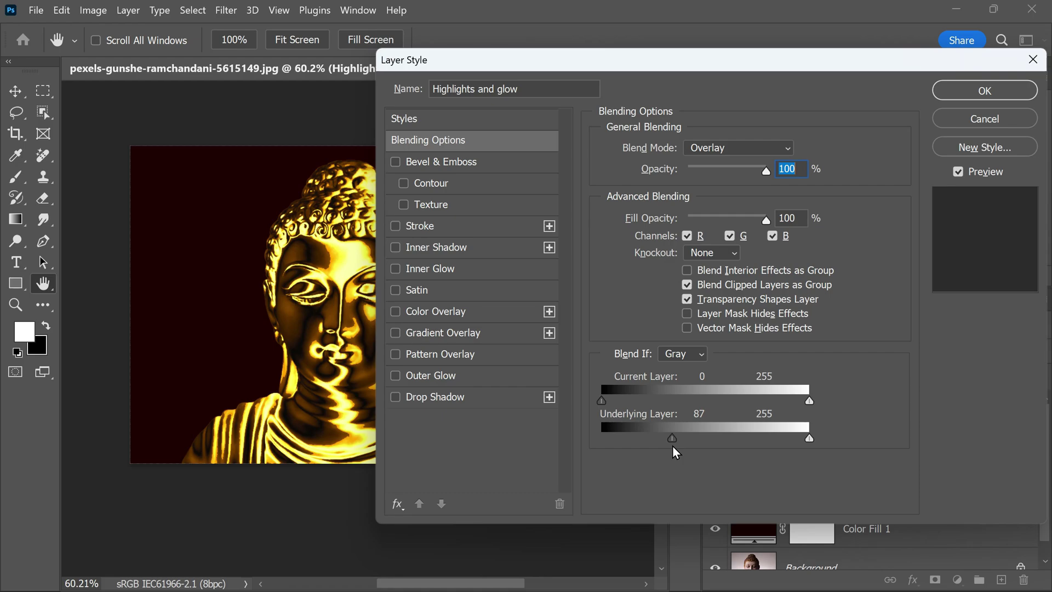
pyautogui.moveTo(671, 447); pyautogui.dragTo(643, 447)
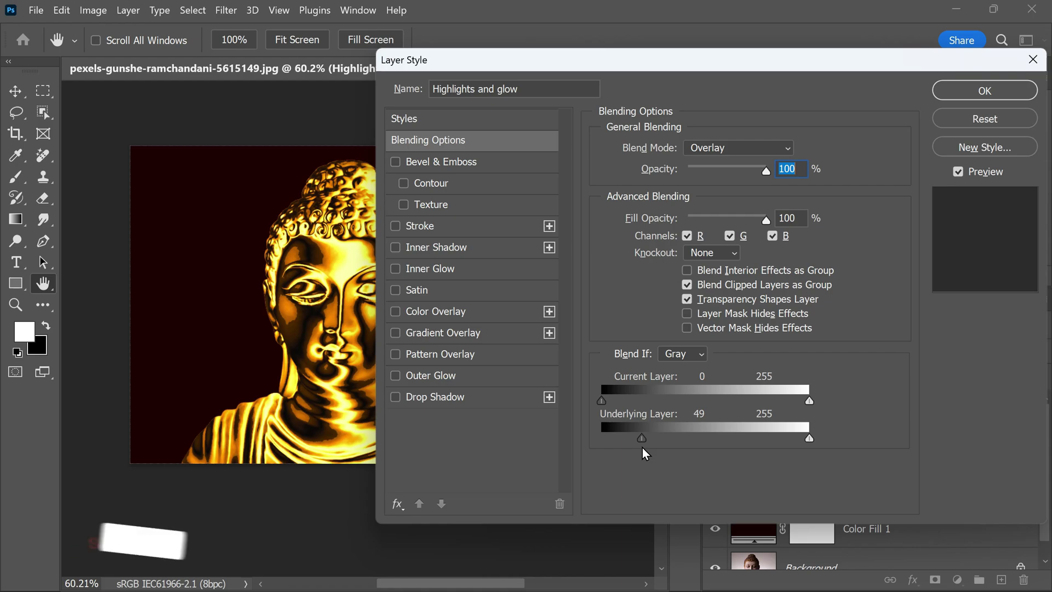
pyautogui.moveTo(641, 438); pyautogui.dragTo(584, 453)
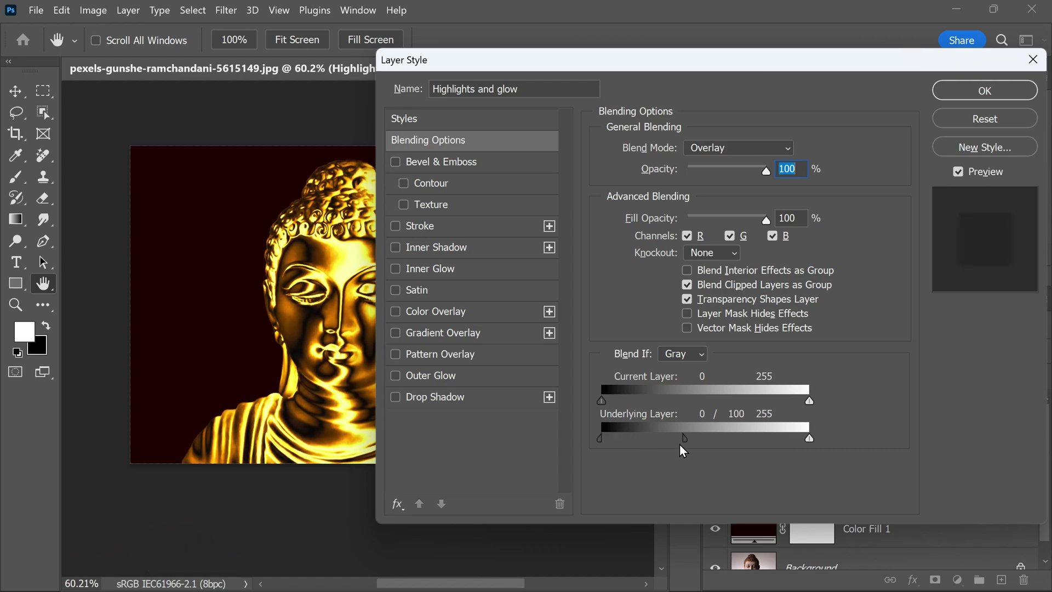
pyautogui.moveTo(684, 442)
pyautogui.mouseDown()
pyautogui.moveTo(654, 443)
pyautogui.moveTo(680, 448)
pyautogui.mouseUp()
pyautogui.moveTo(679, 448); pyautogui.dragTo(746, 447)
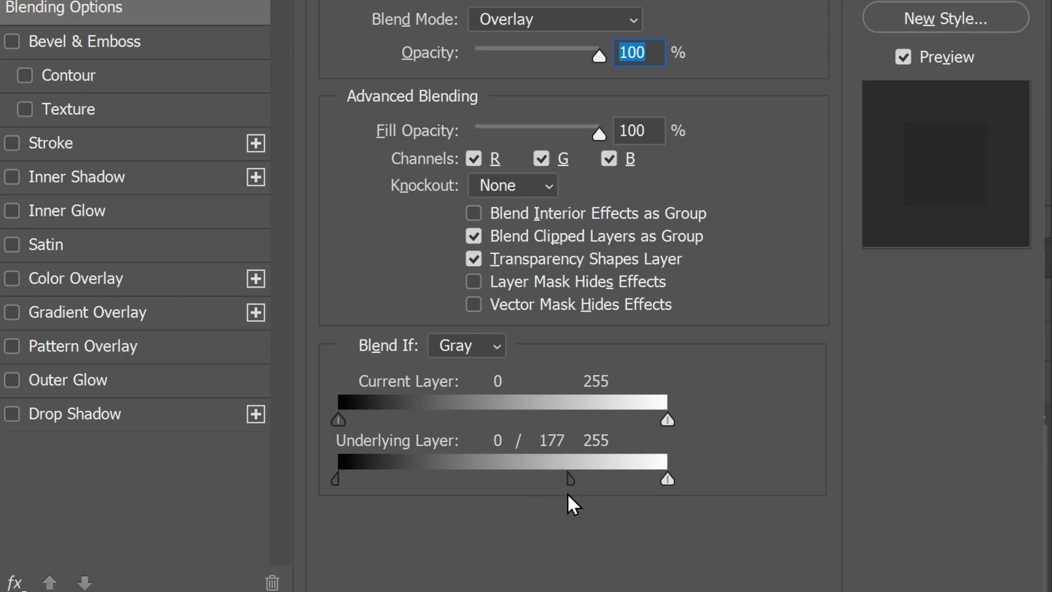
pyautogui.moveTo(567, 493); pyautogui.dragTo(564, 494)
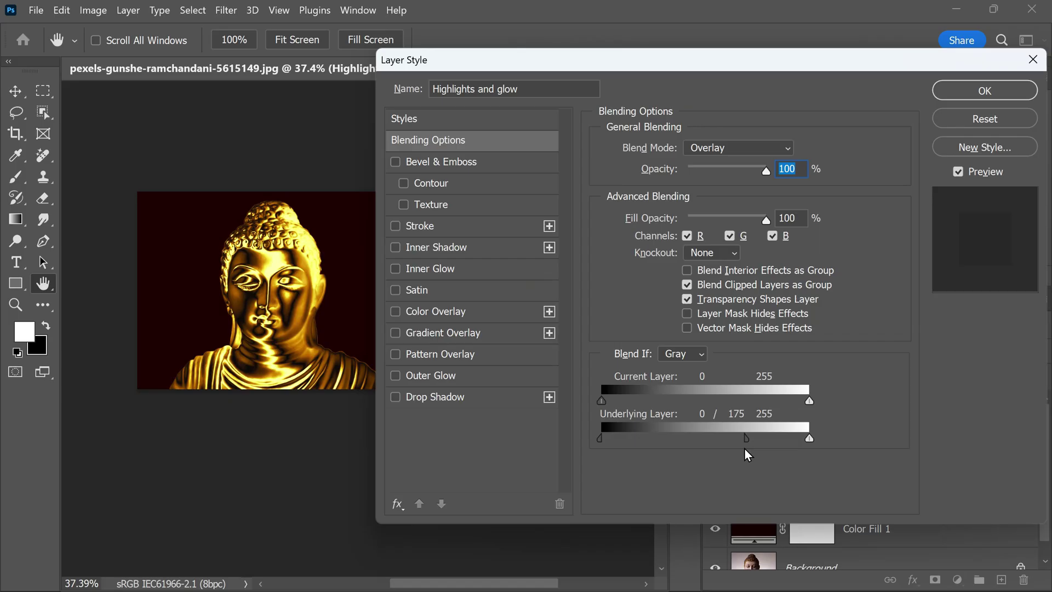
pyautogui.click(942, 101)
# Apply the layer style and select the GOLD COLOR layer's mask.
pyautogui.press('b')
pyautogui.scroll(3, 394, 303)
pyautogui.scroll(-1, 393, 303)
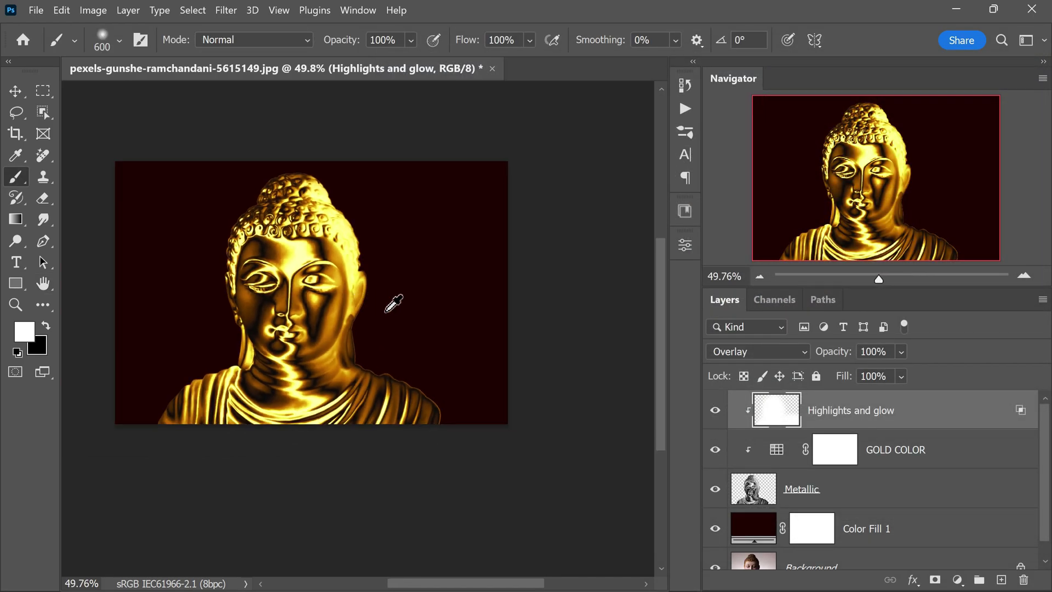
pyautogui.scroll(1, 393, 303)
pyautogui.scroll(-1, 434, 274)
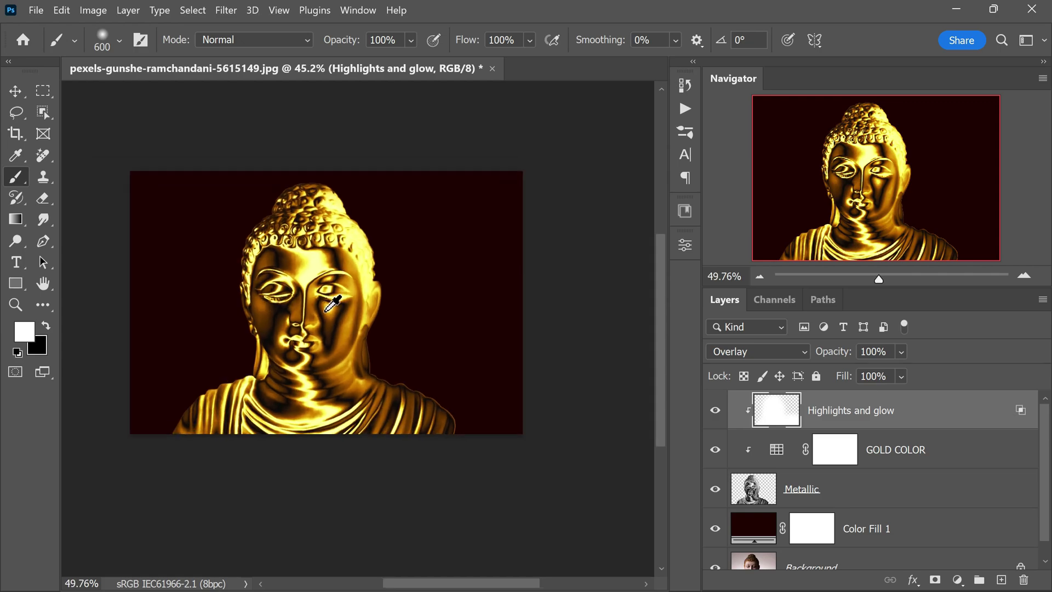
pyautogui.scroll(2, 333, 303)
pyautogui.click(776, 448)
# Toggle the Background layer alone to compare the original photo against the gold result.
pyautogui.scroll(-1, 504, 334)
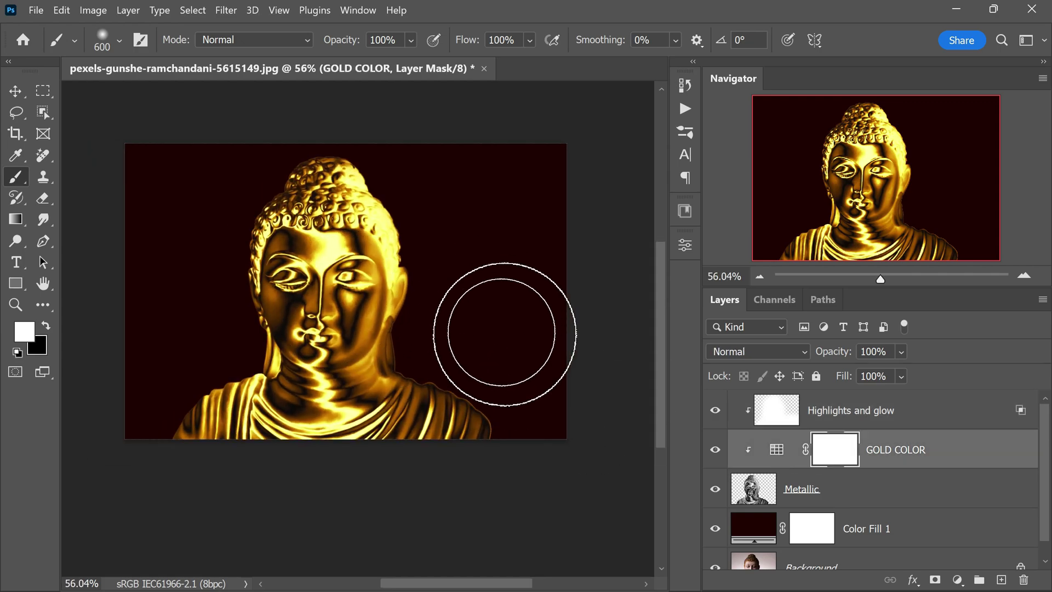
pyautogui.scroll(-1, 826, 545)
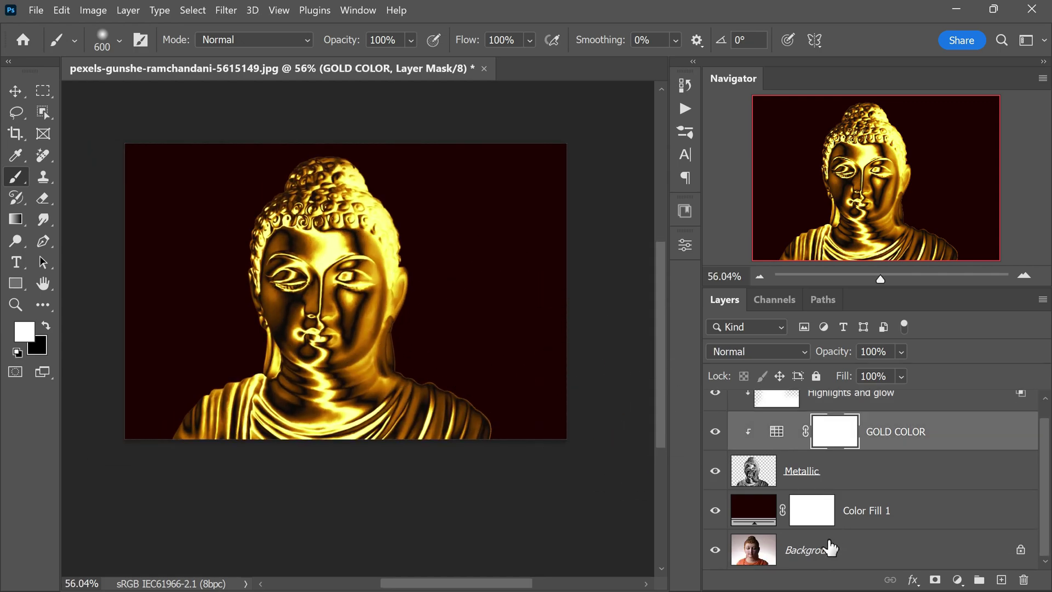
pyautogui.keyDown('alt'); pyautogui.click(716, 555); pyautogui.keyUp('alt')
pyautogui.keyDown('alt'); pyautogui.click(716, 555); pyautogui.keyUp('alt')
pyautogui.keyDown('alt'); pyautogui.click(716, 554); pyautogui.keyUp('alt')
pyautogui.keyDown('alt'); pyautogui.click(715, 555); pyautogui.keyUp('alt')
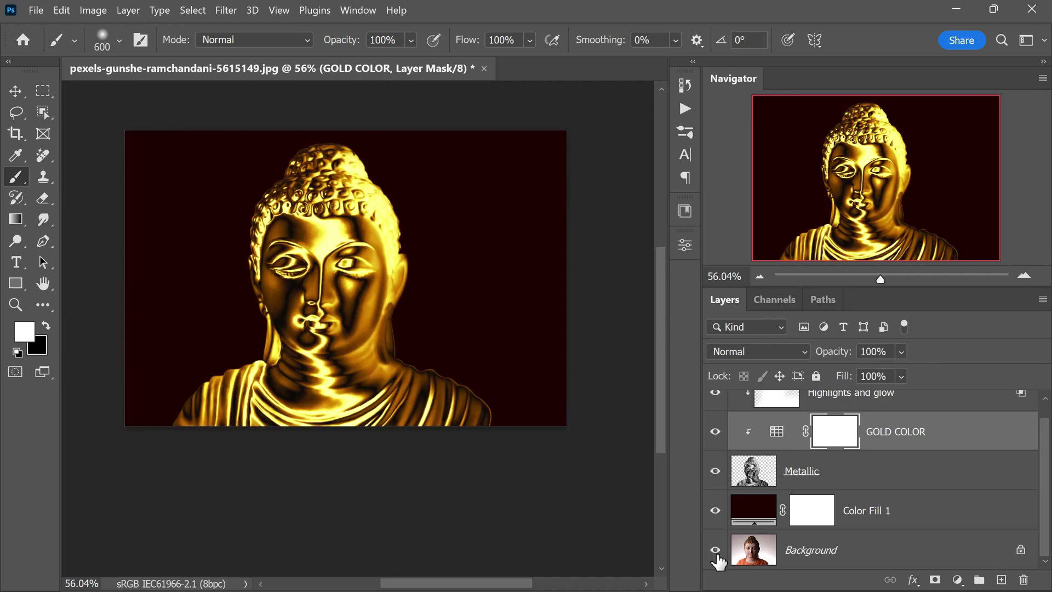